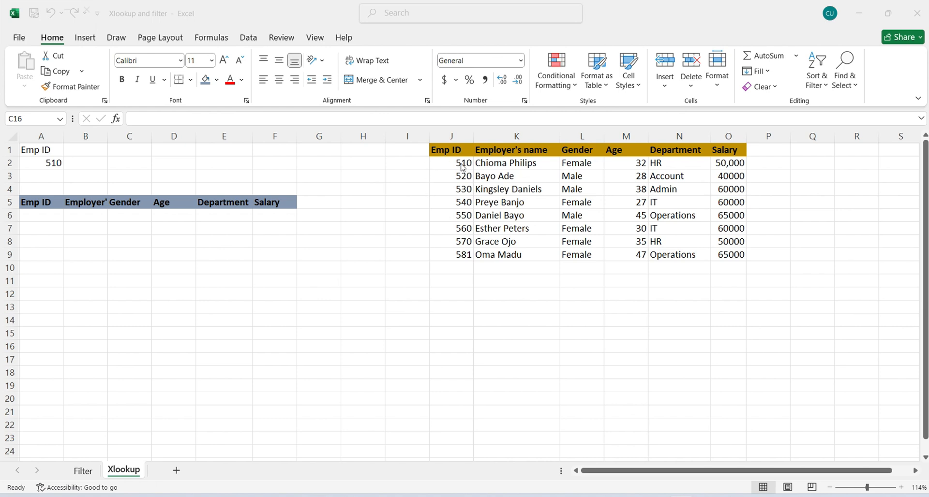
key(ctrl+Page_Up)
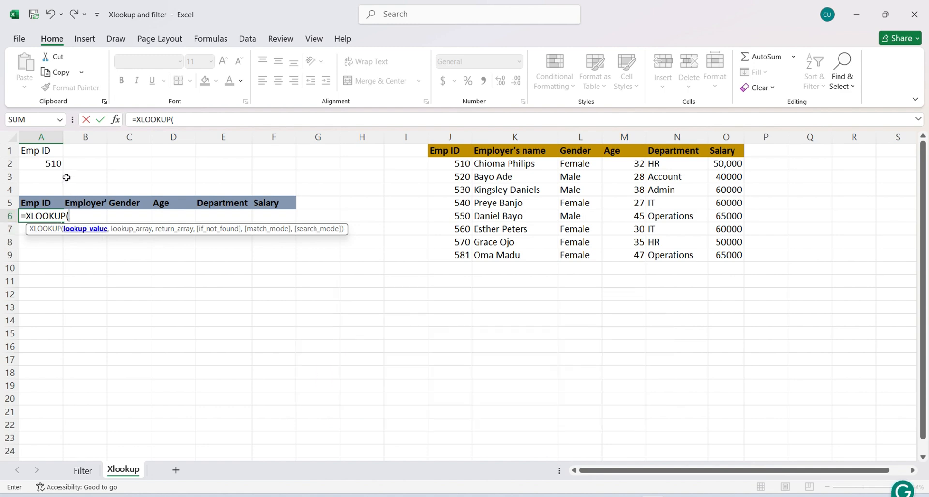
Complete the XLOOKUP formula in A6 so it looks up A2 in J2:J9 and returns K2:O9, and widen column A slightly
click(58, 163)
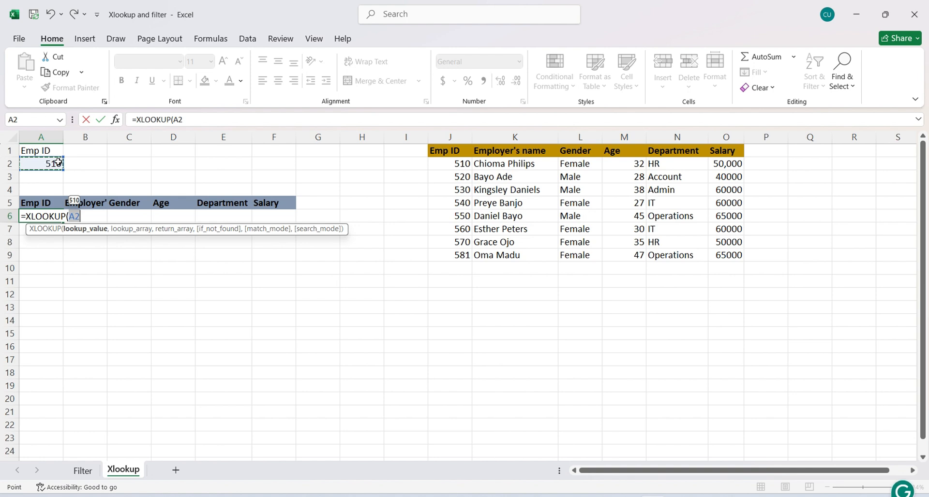
text(,)
click(459, 164)
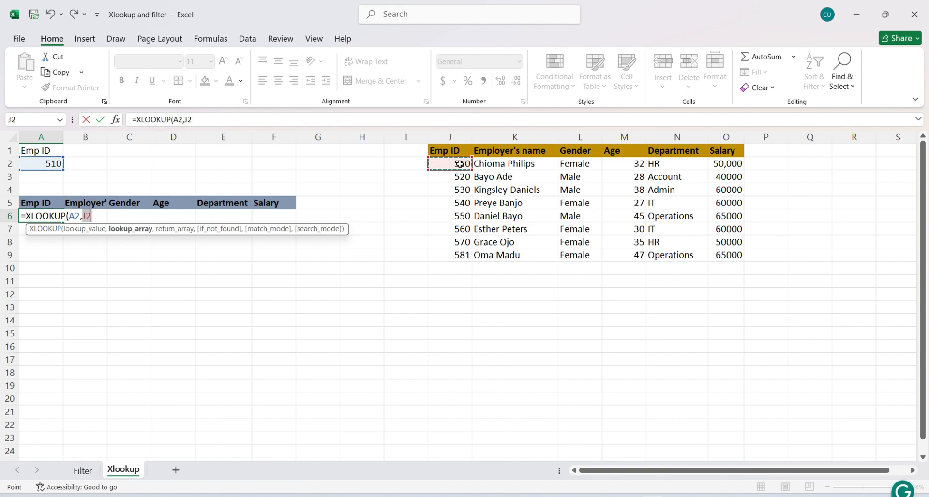
key(ctrl+shift+Down)
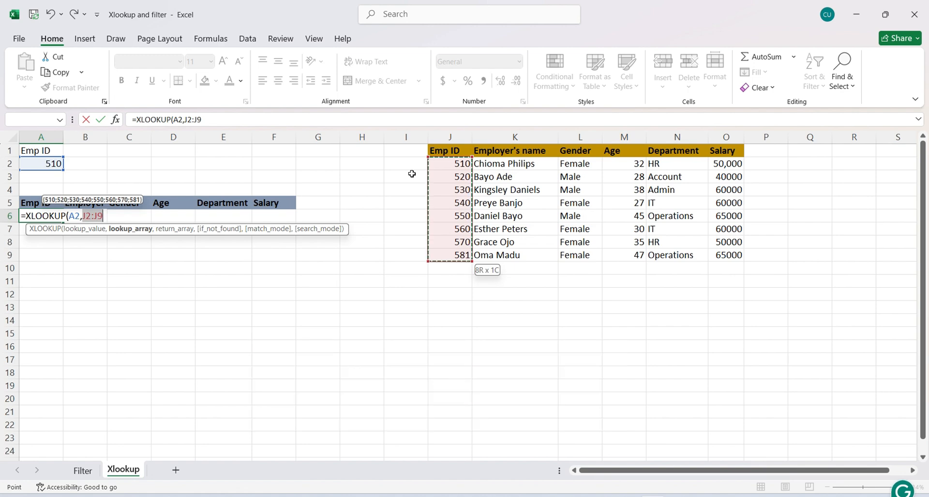
text(,)
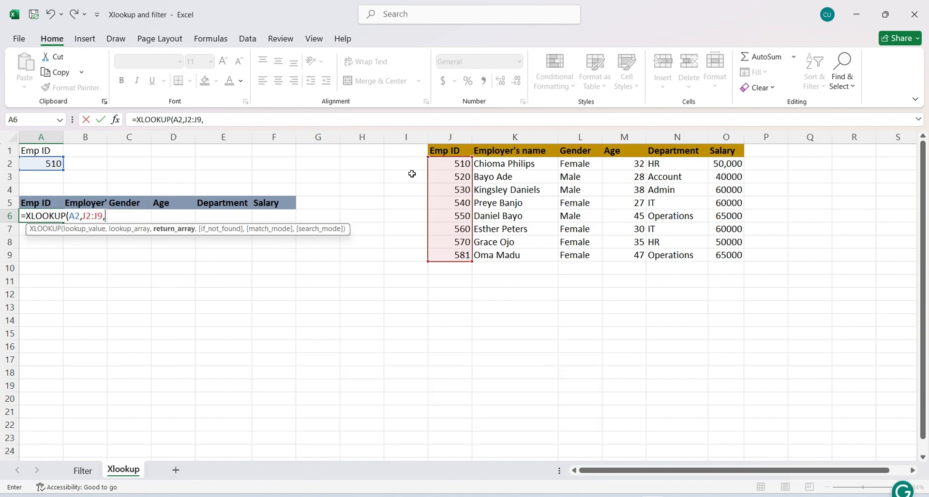
click(486, 164)
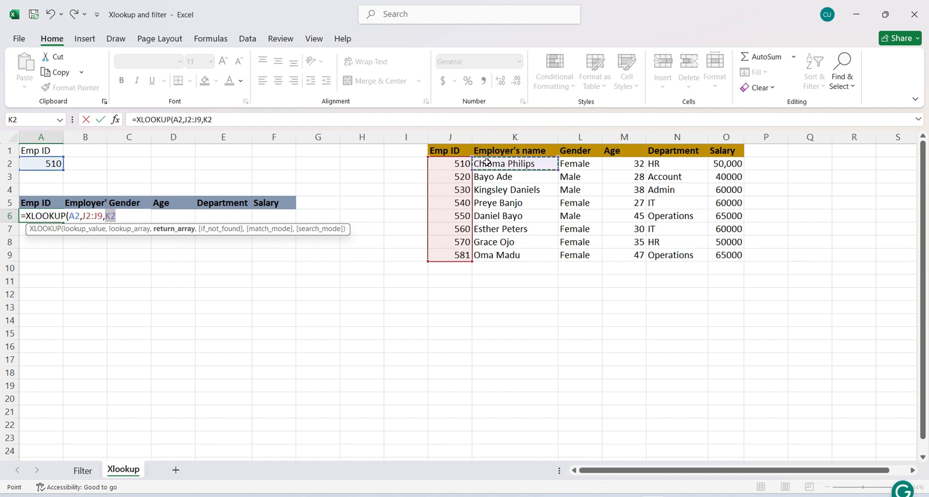
key(ctrl+shift+Down)
key(ctrl+shift+Right)
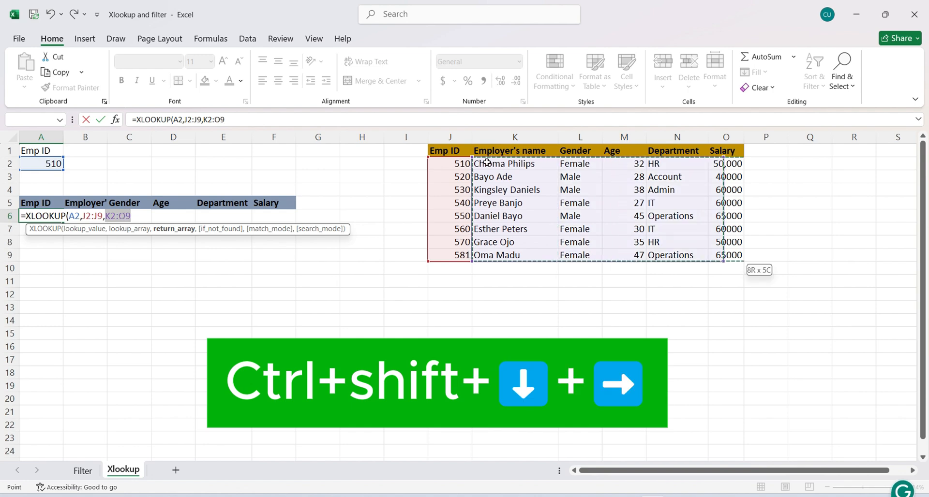
click(141, 213)
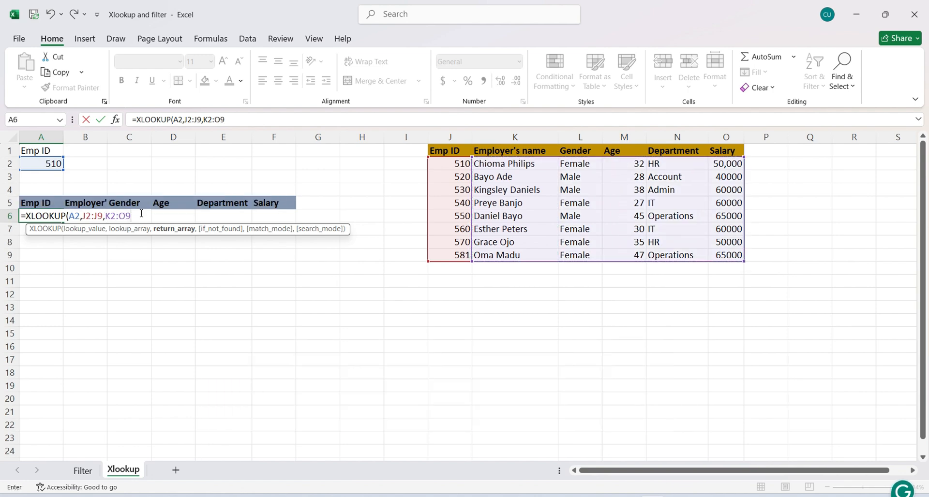
text())
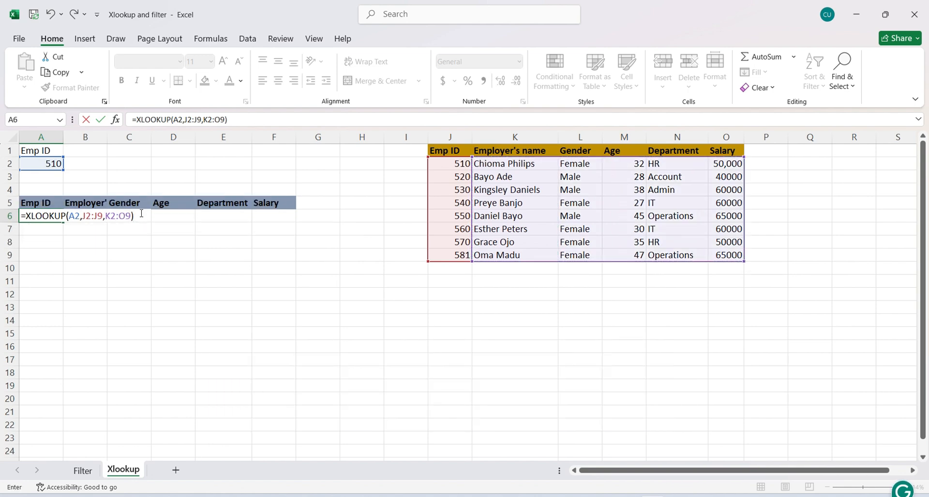
key(Return)
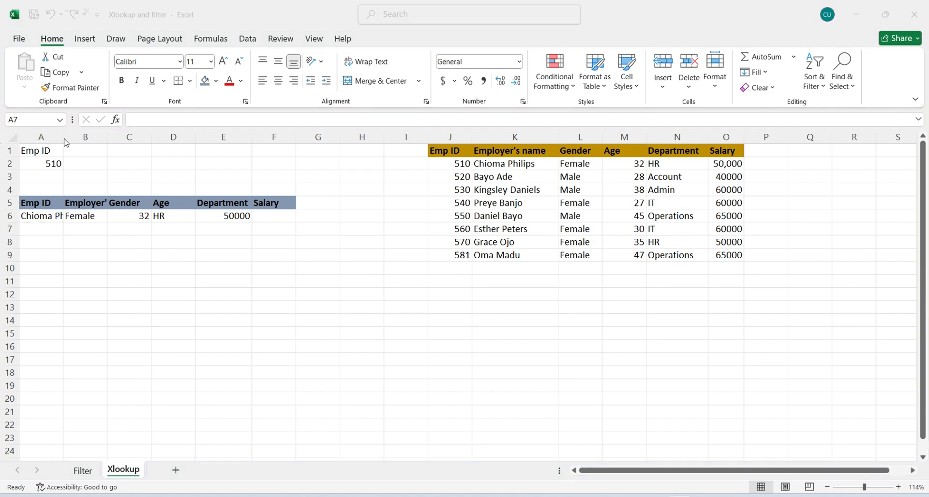
drag(64, 138, 77, 138)
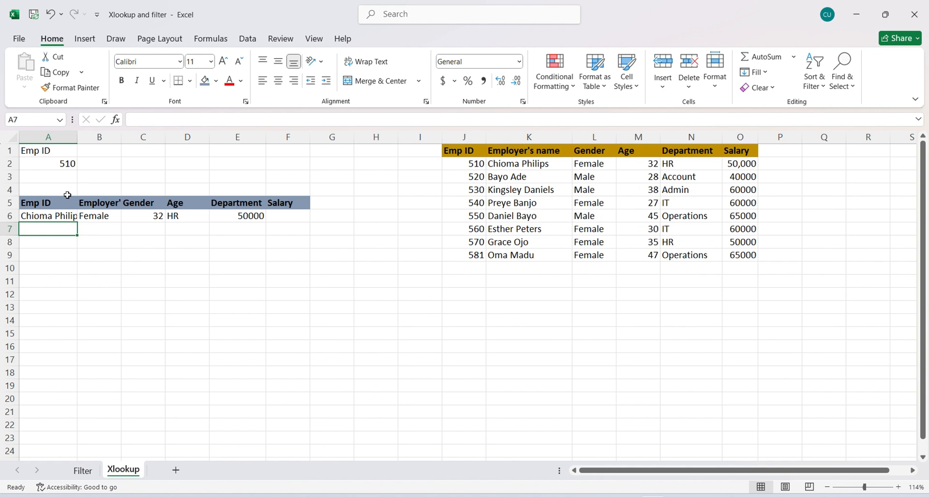
Change the lookup employee ID in A2 to the one listed in J4
click(67, 165)
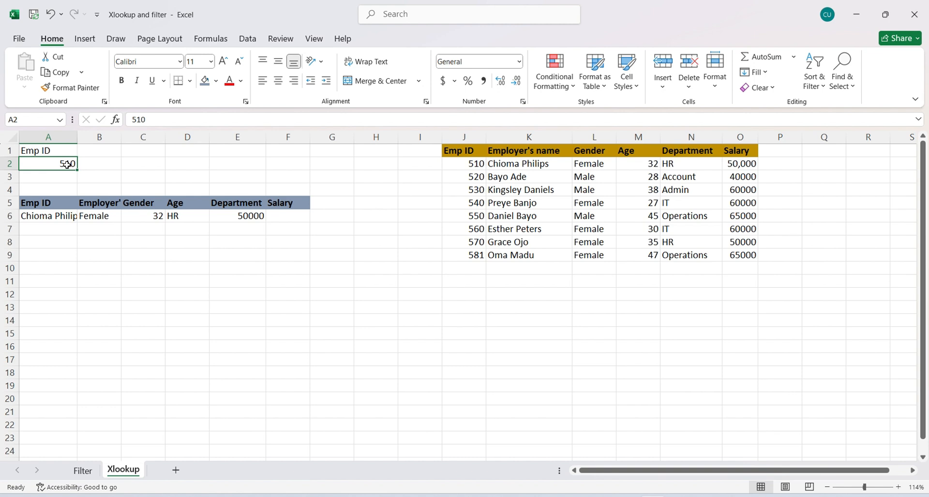
text(530)
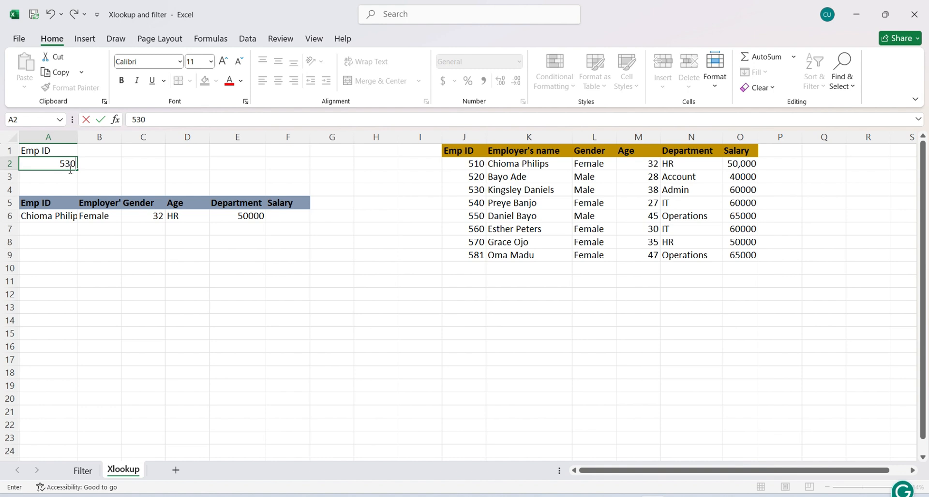
click(45, 230)
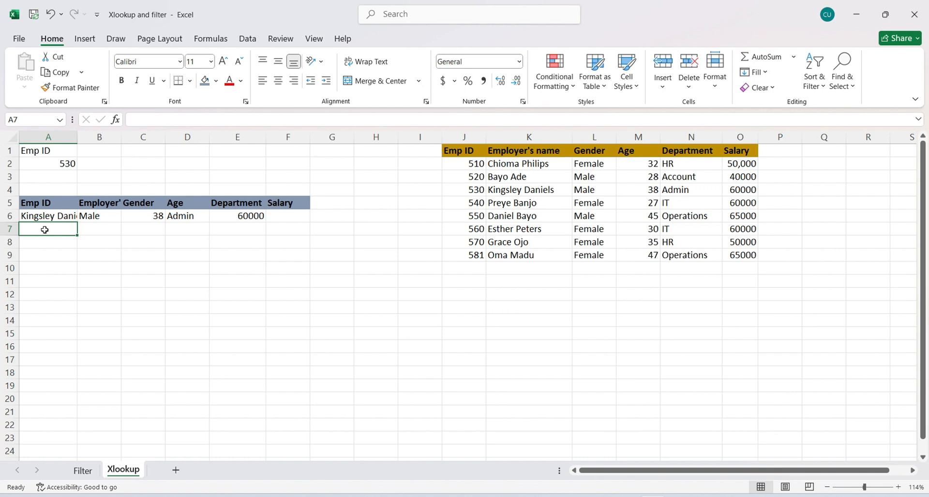
Replace the lookup employee ID in A2 with the one listed in J7
click(70, 164)
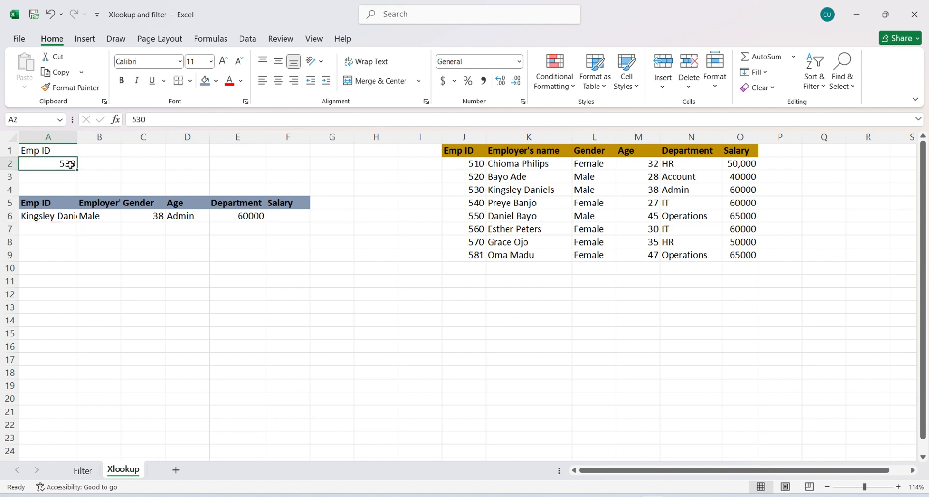
double_click(70, 164)
text(560)
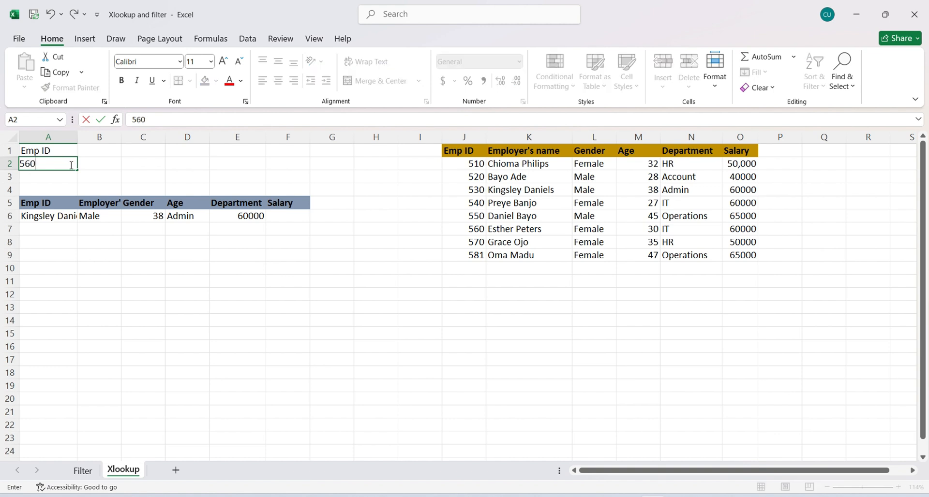
key(Return)
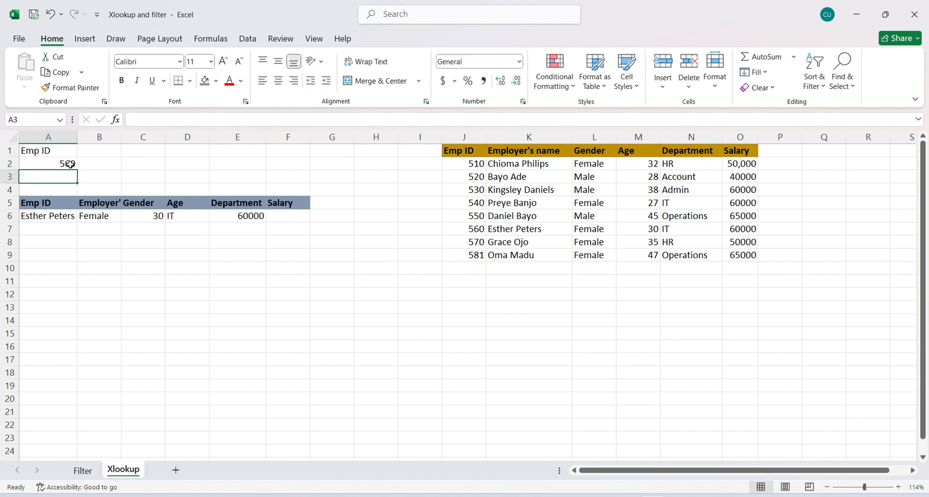
Replace the lookup employee ID in A2 with the one listed in J8
click(70, 164)
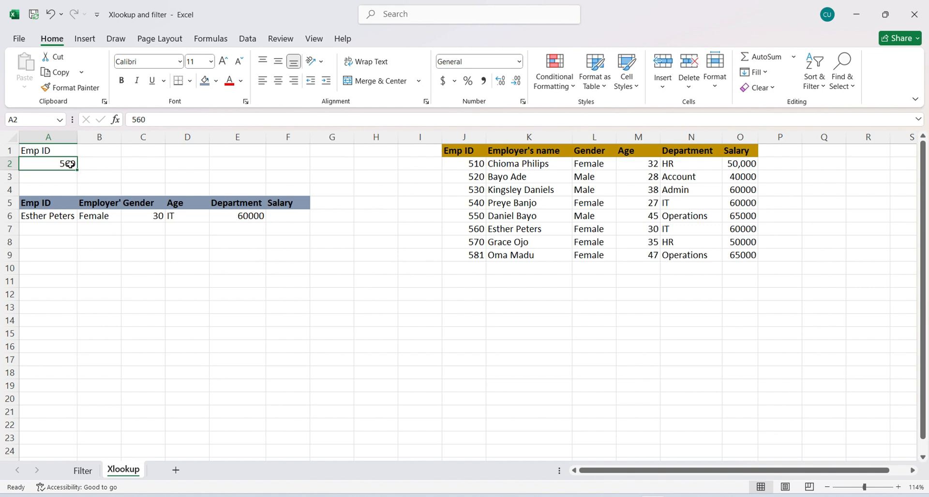
text(570)
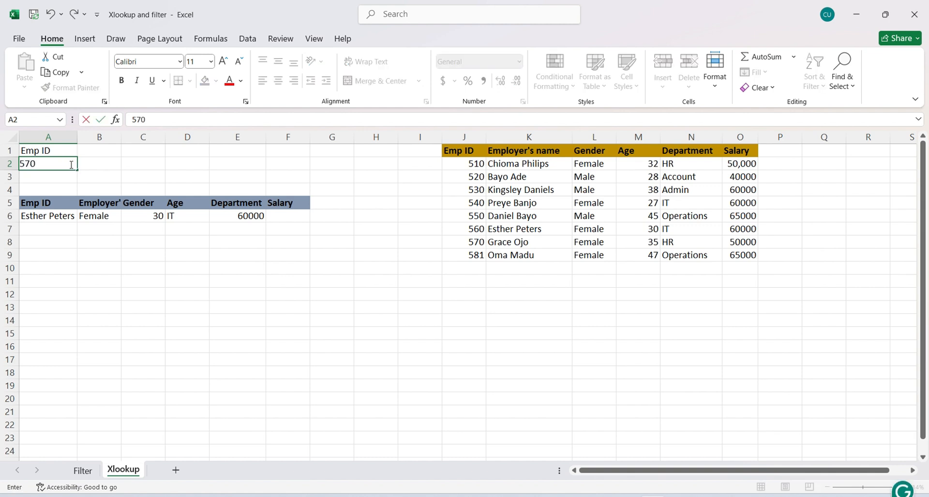
key(Return)
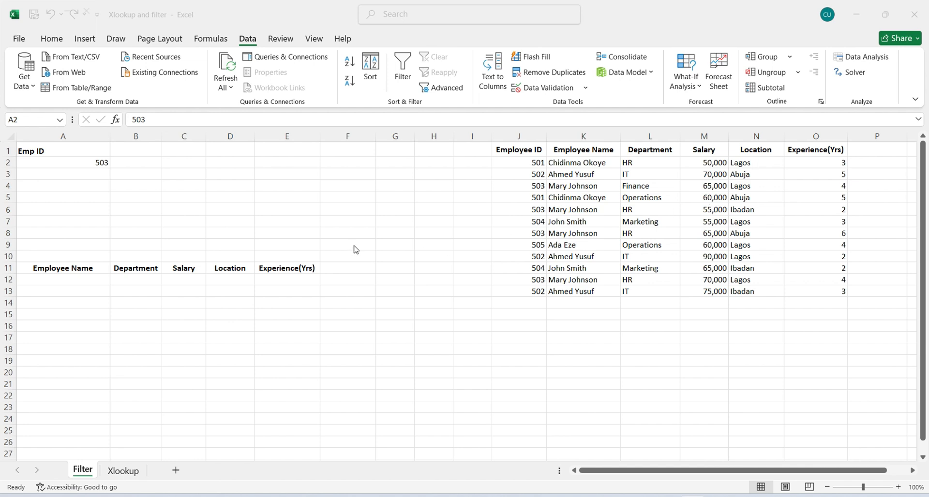
In A12 of the Filter sheet, enter an XLOOKUP formula that looks up A2 in J2:J13 and returns K2:O13
click(93, 278)
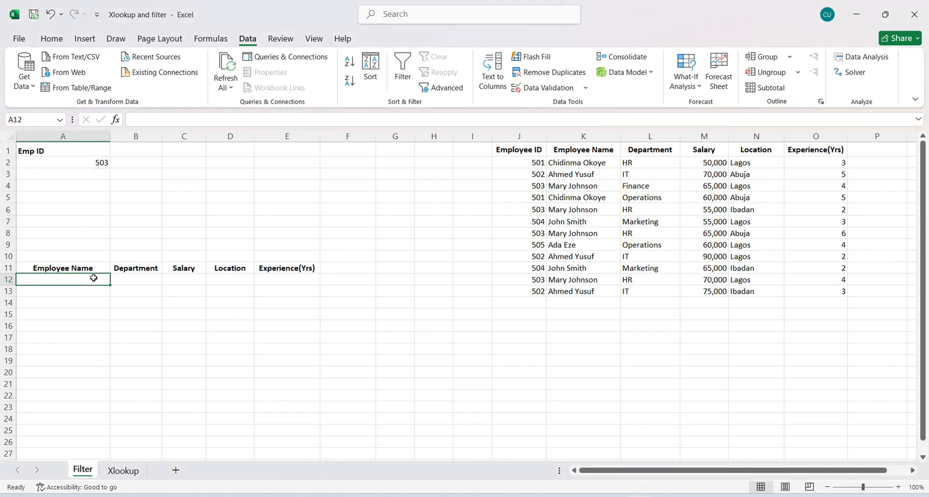
text(=)
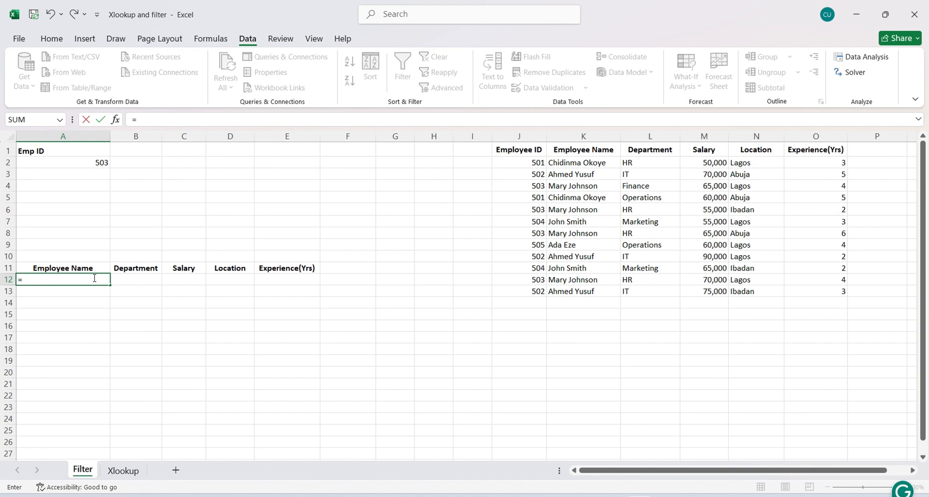
text(xlo)
key(Tab)
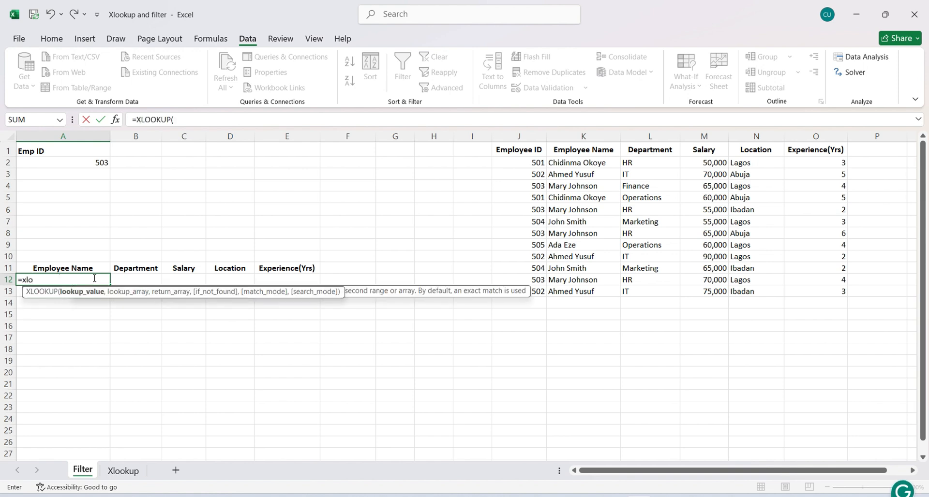
click(80, 166)
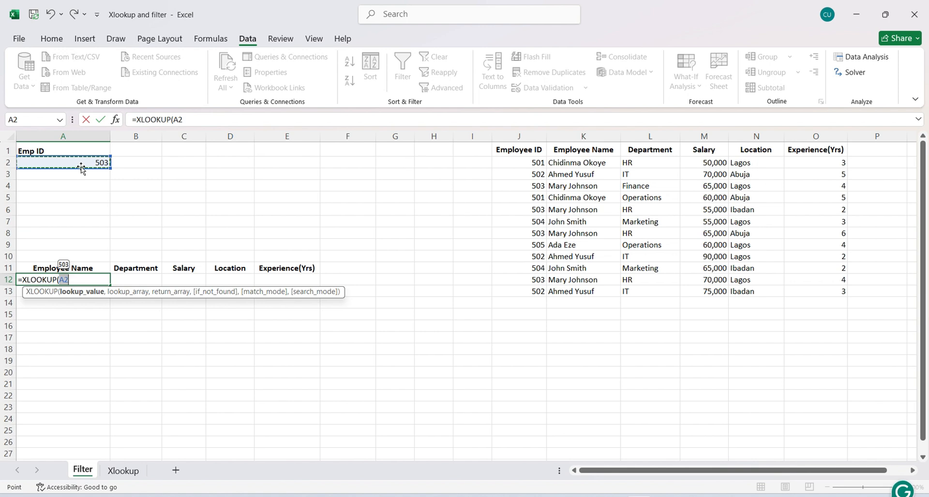
text(,)
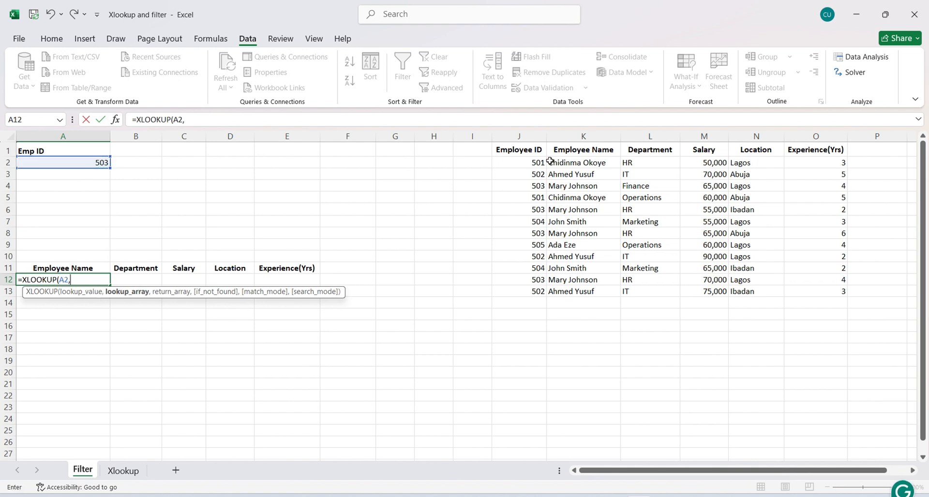
click(516, 166)
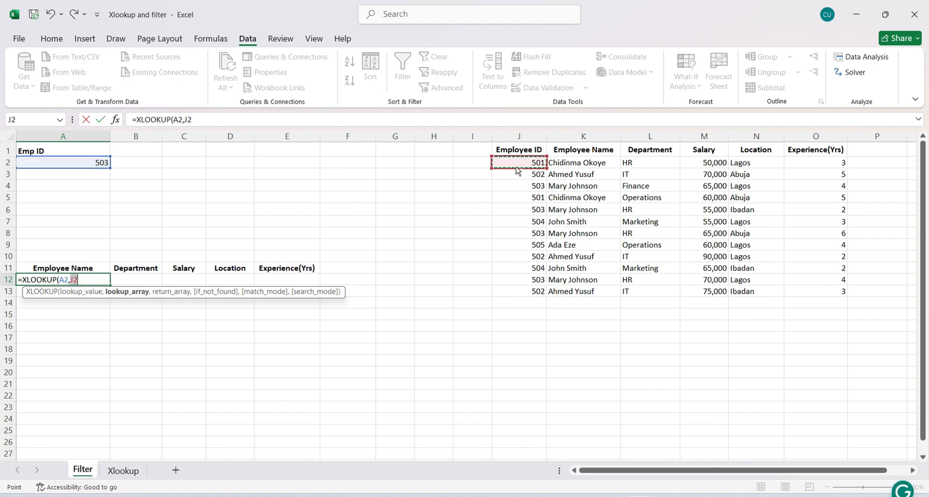
key(ctrl+shift+Down)
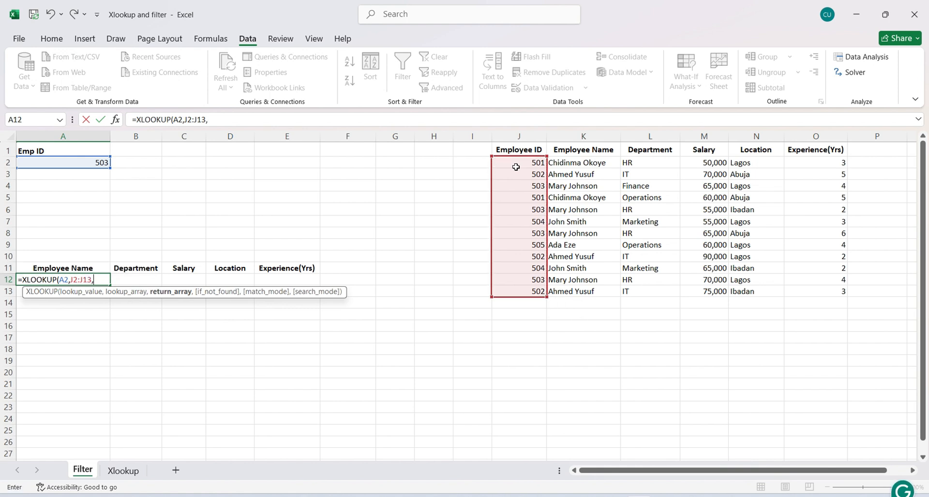
click(598, 163)
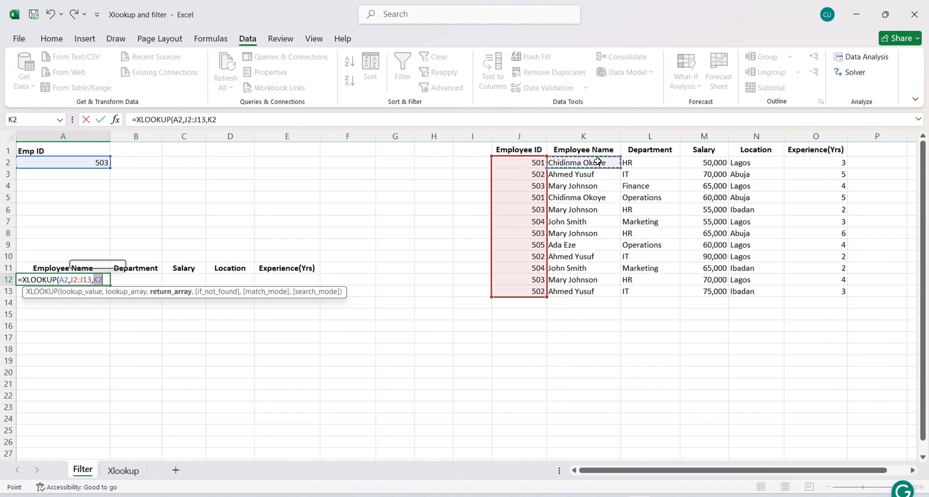
key(ctrl+shift+Down)
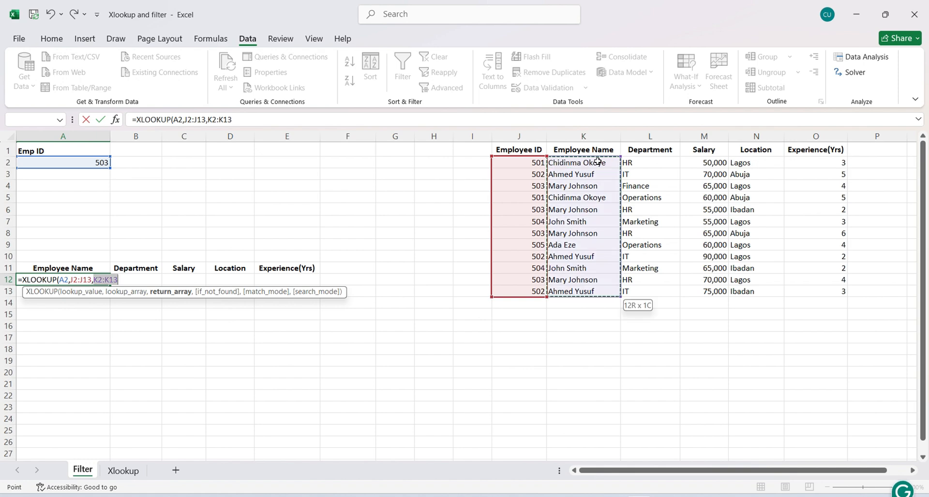
key(ctrl+shift+Right)
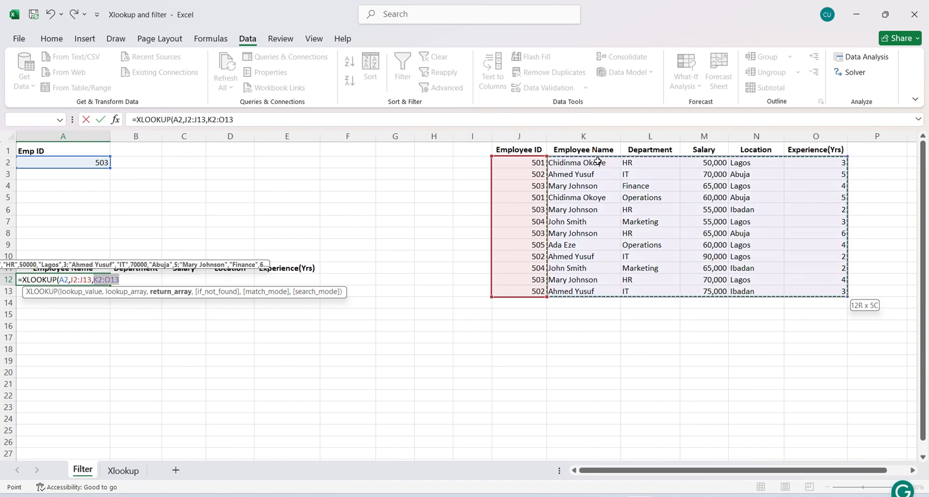
text())
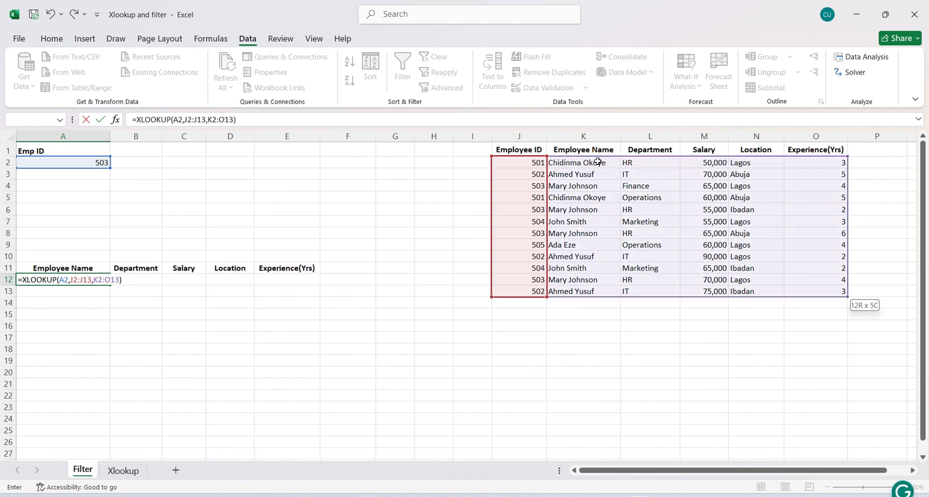
key(Return)
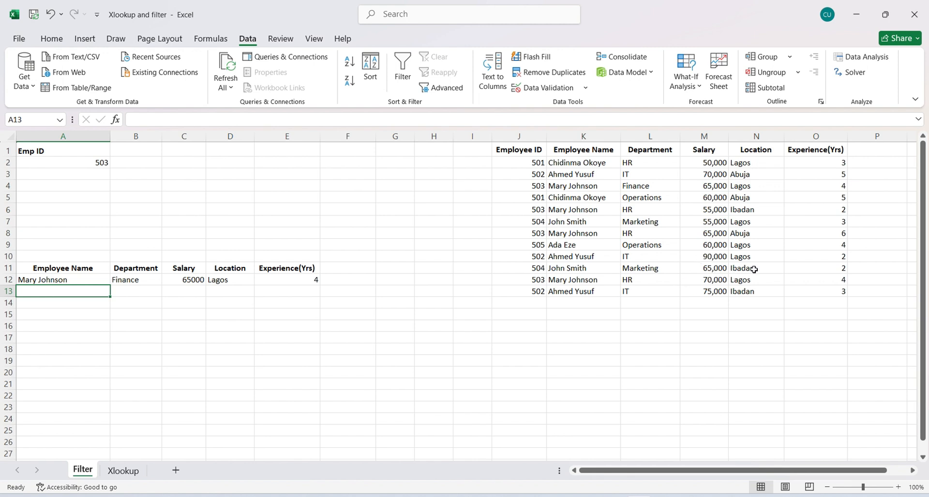
Clear the XLOOKUP results from A12:E12 and select A12
click(88, 280)
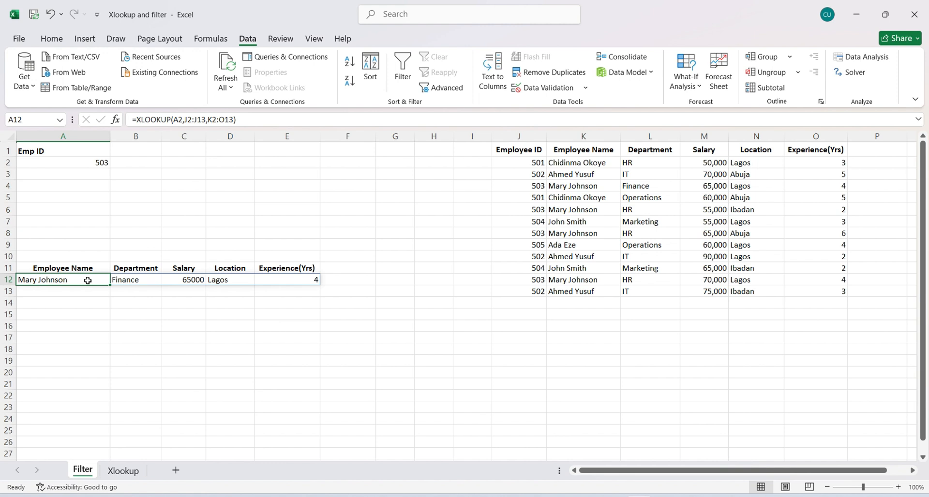
drag(92, 280, 312, 280)
key(Delete)
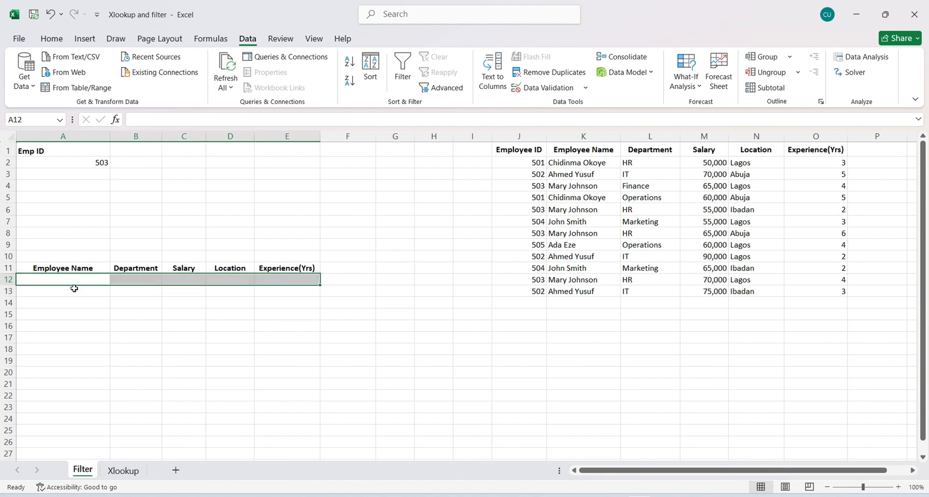
click(65, 283)
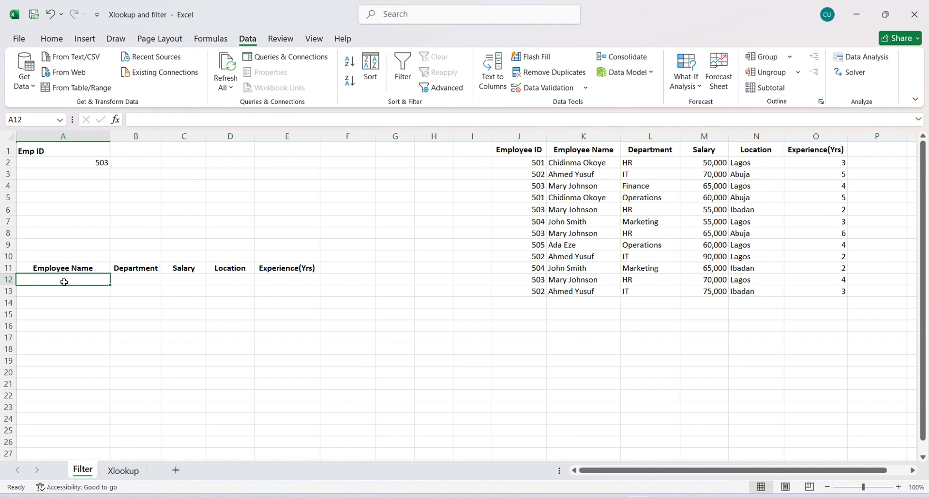
In A12, enter a FILTER formula that returns the rows of K2:O13 where J2:J13 equals A2
text(=)
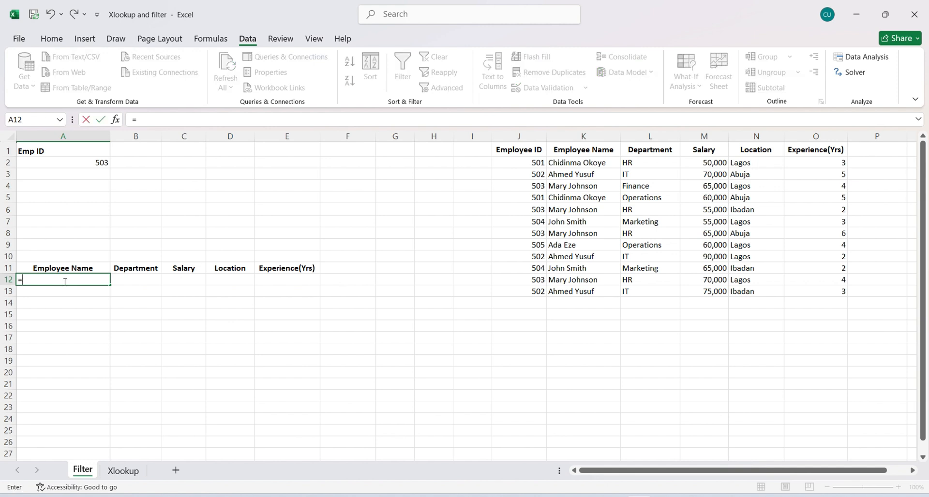
text(filter)
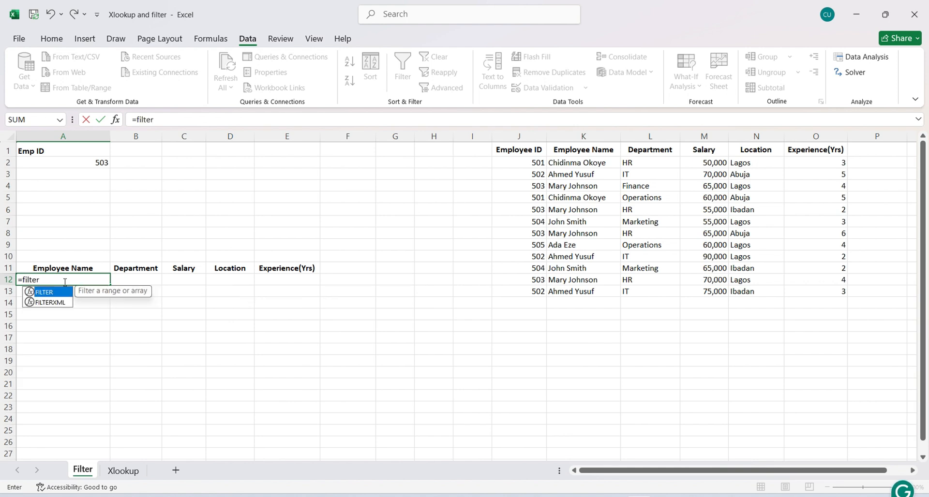
key(Tab)
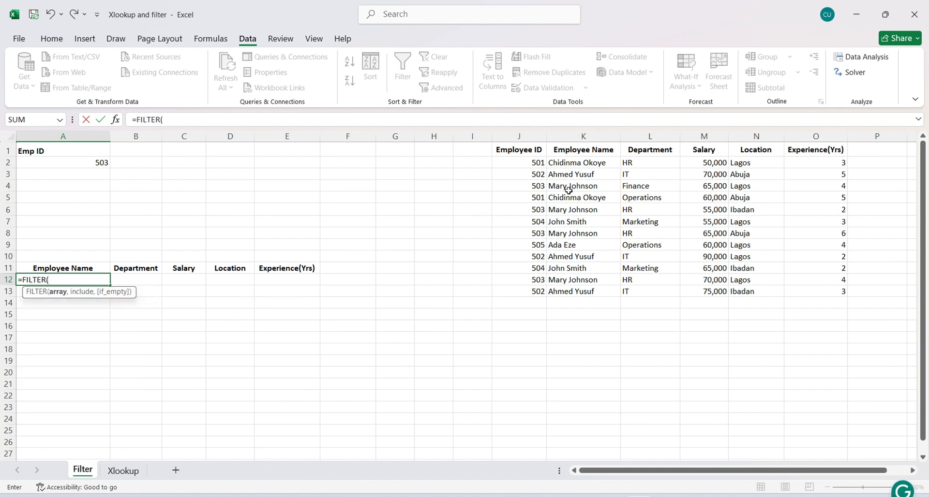
click(591, 162)
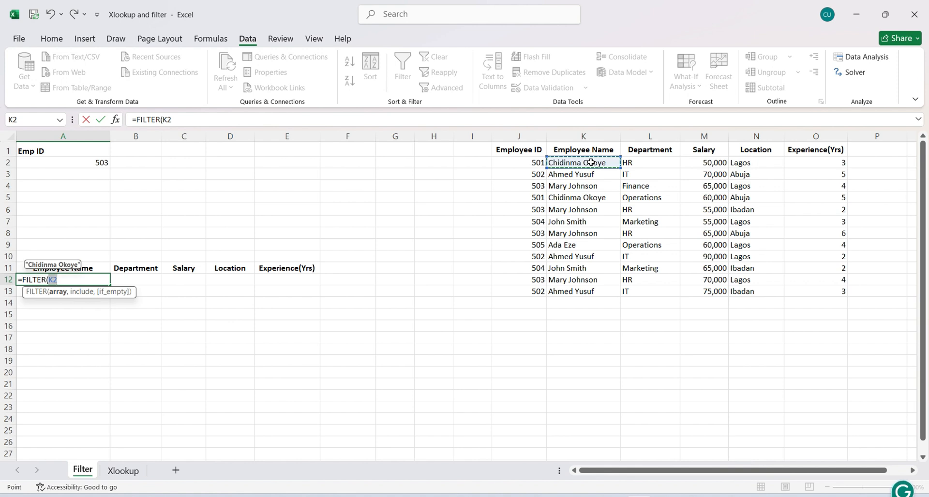
key(ctrl+shift+Down)
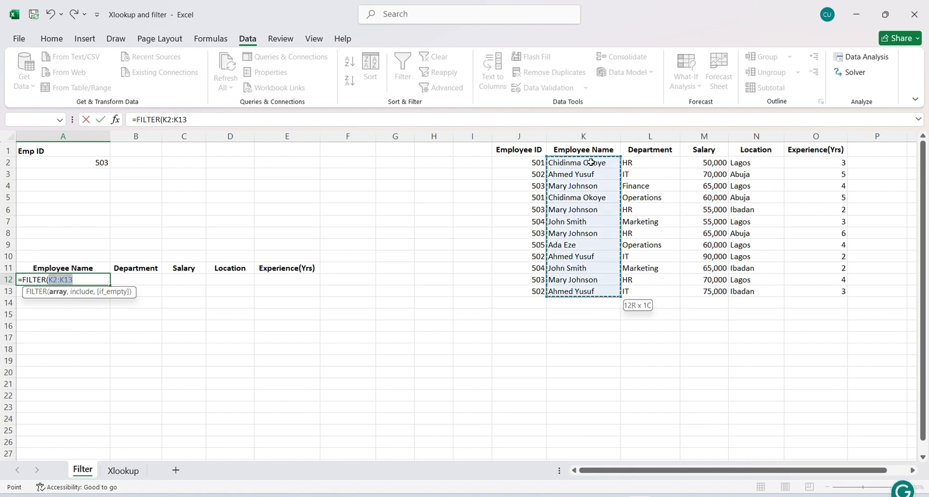
key(ctrl+shift+Right)
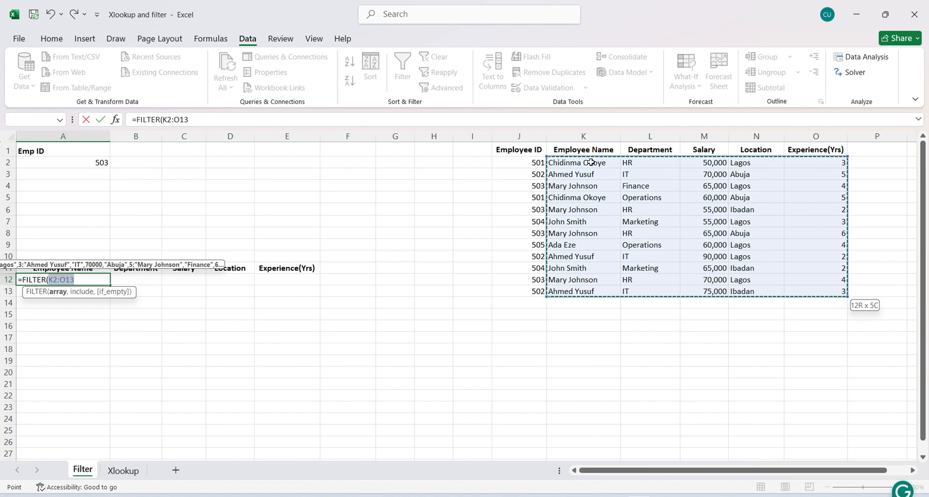
text(,)
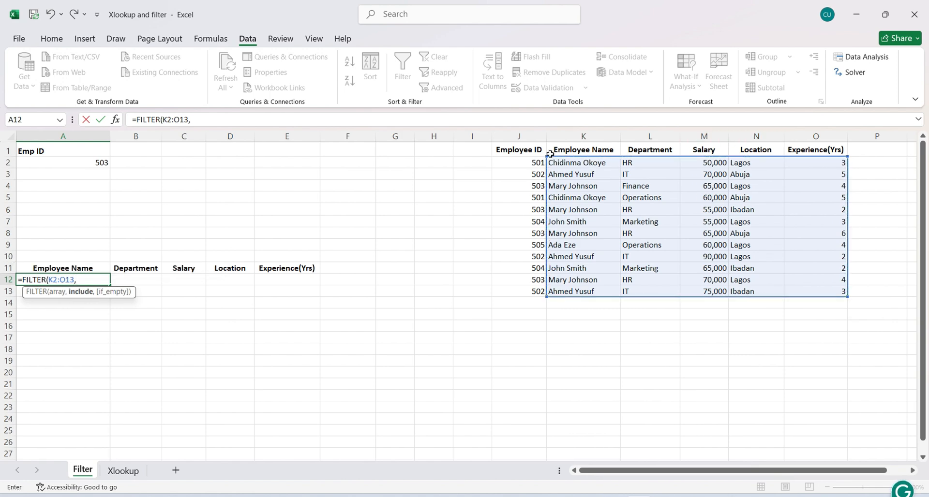
click(527, 162)
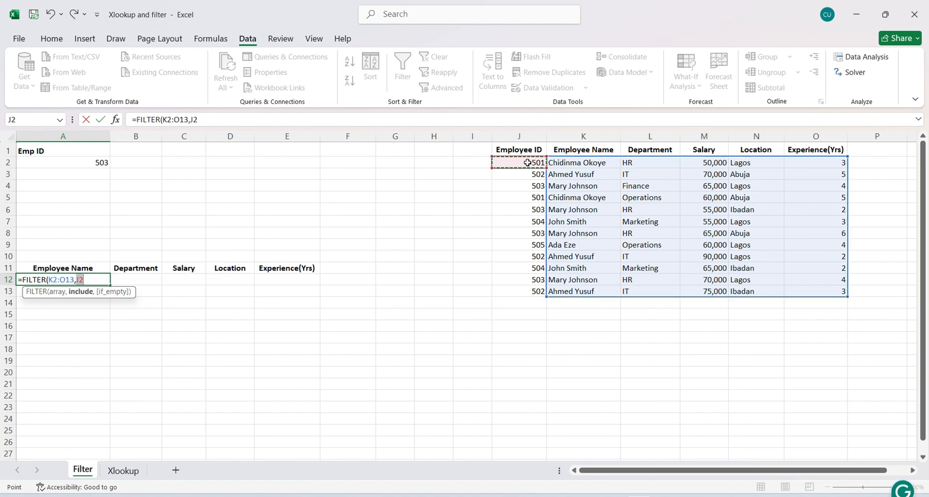
key(ctrl+shift+Down)
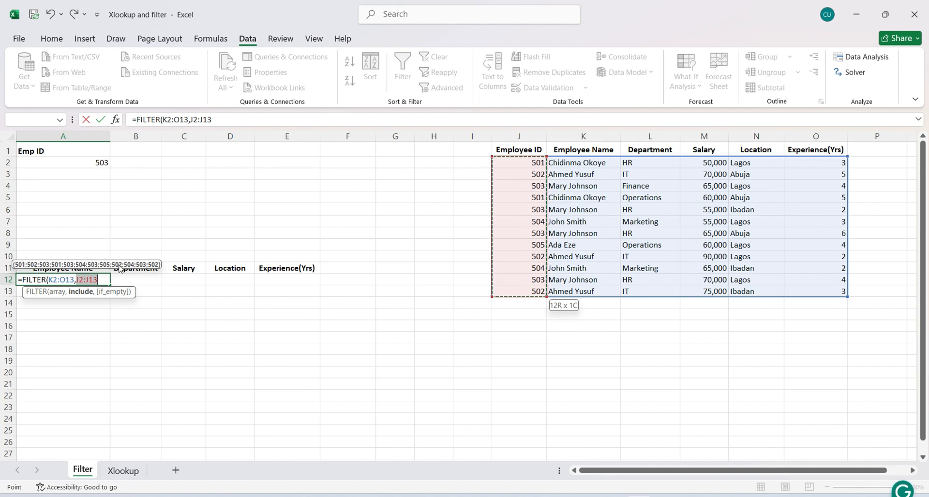
click(105, 280)
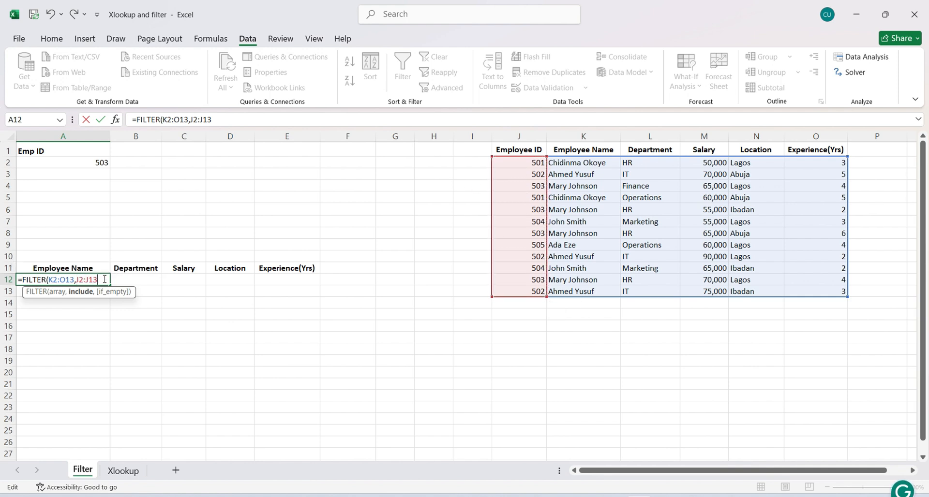
text(=)
click(48, 164)
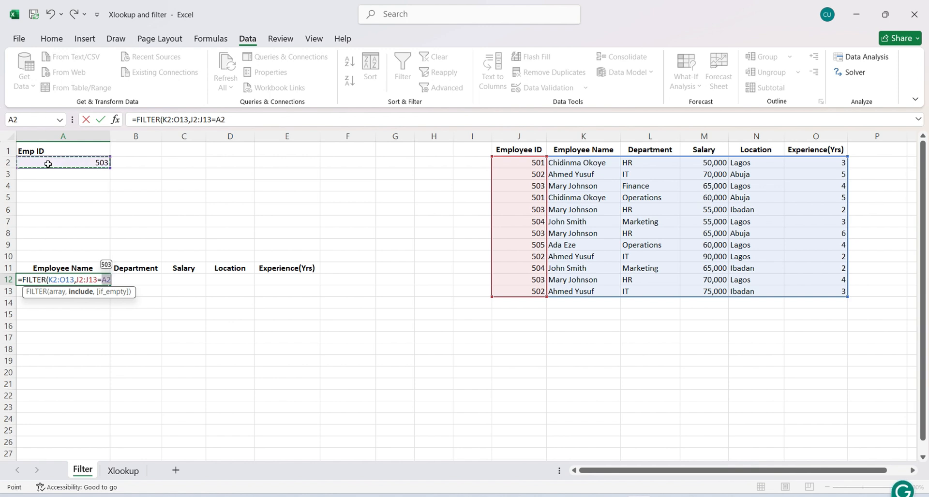
text())
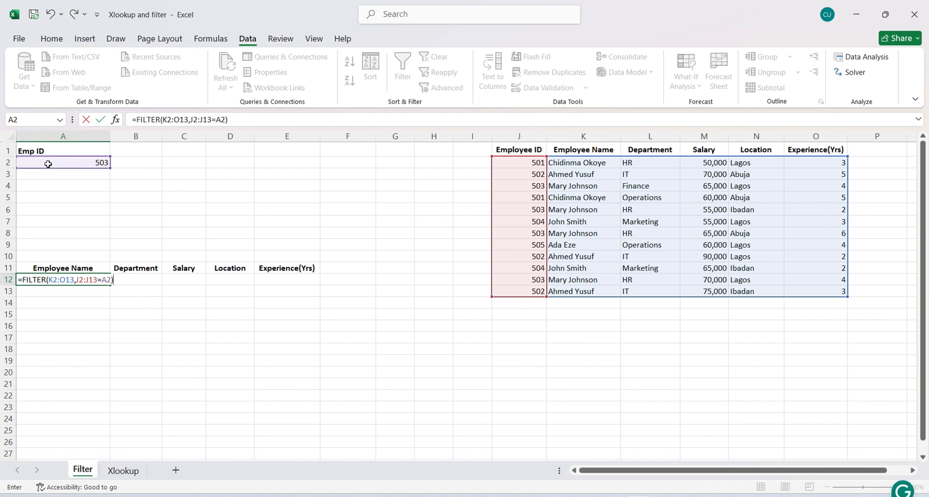
key(Return)
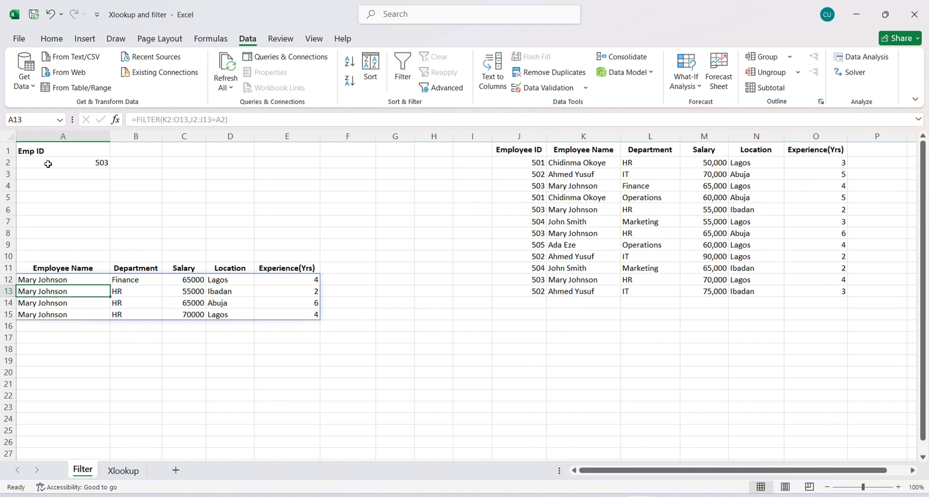
Replace the lookup employee ID in A2 with the one listed in J3
click(48, 164)
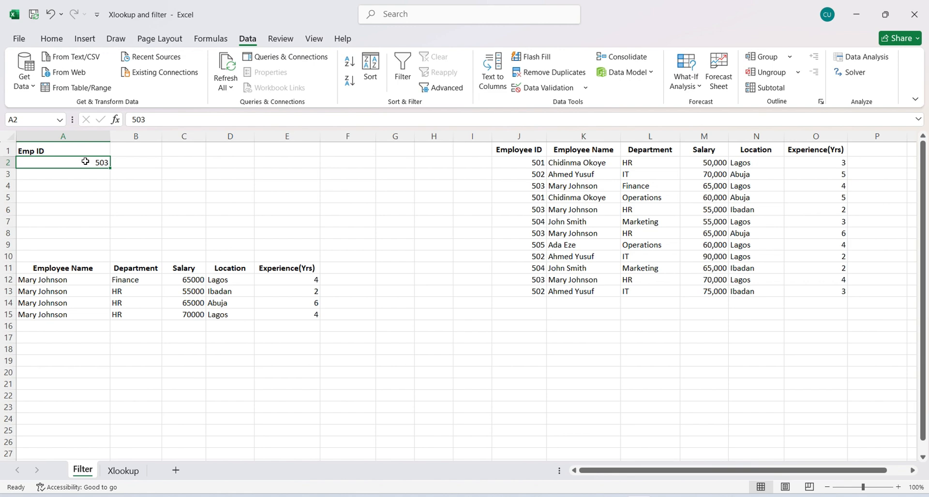
text(50)
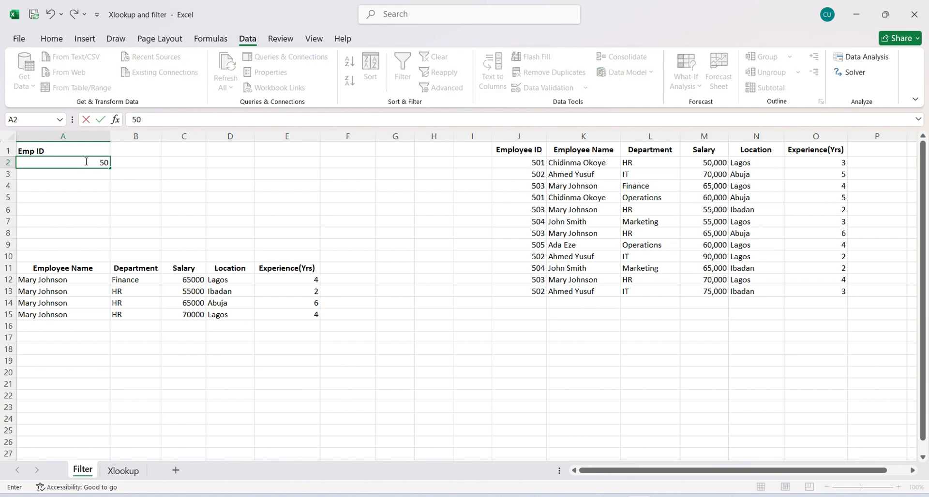
text(2)
key(Return)
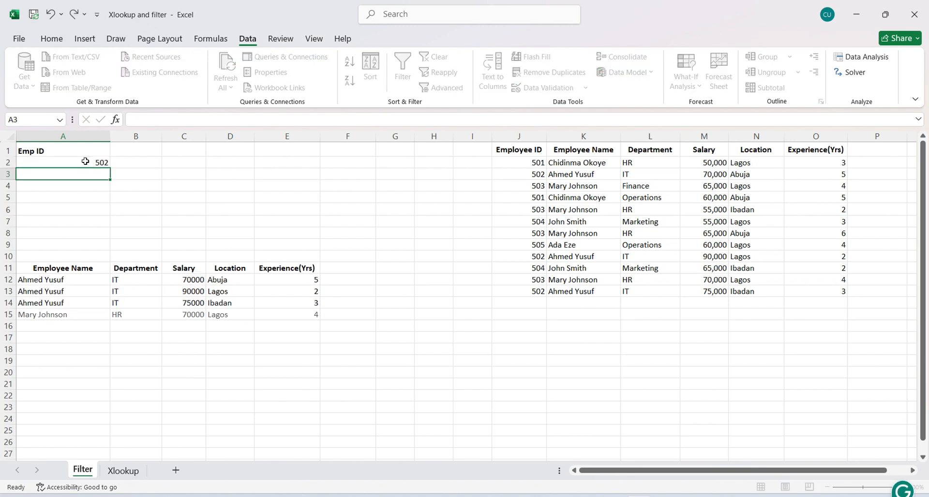
Replace the lookup employee ID in A2 with the one listed in J7
click(85, 161)
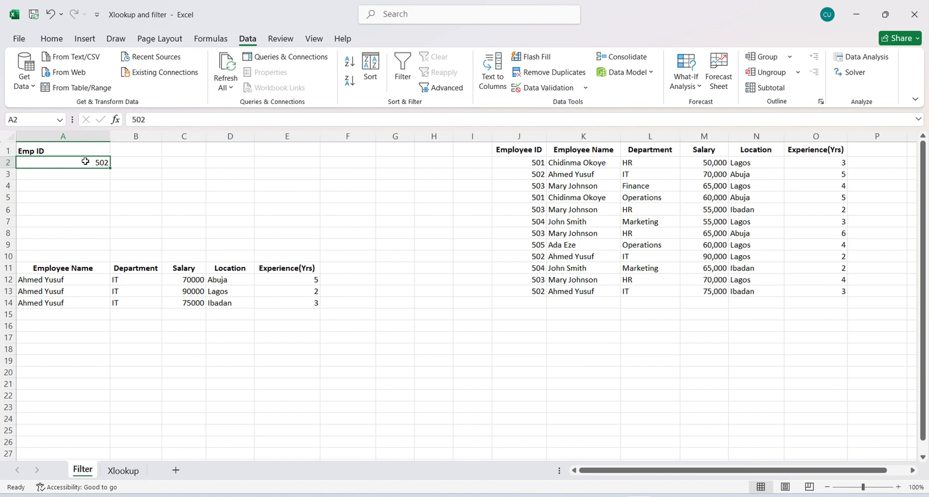
text(50)
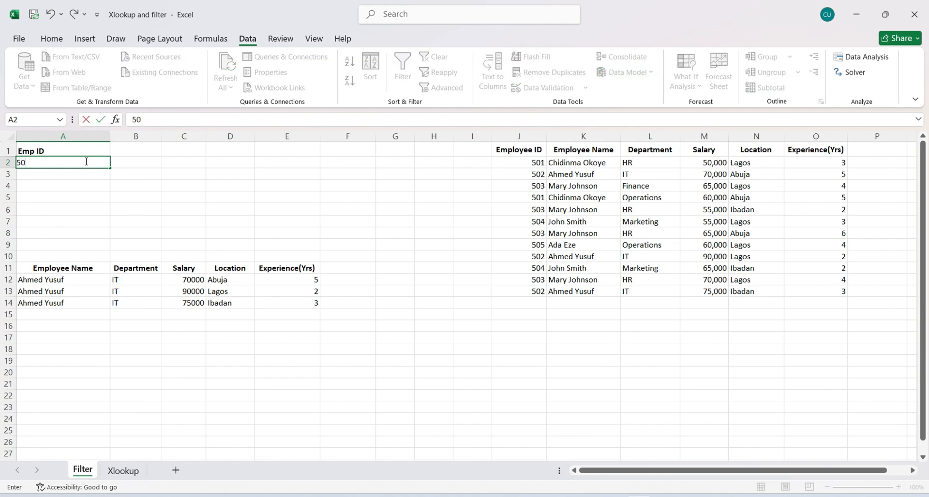
text(4)
key(Return)
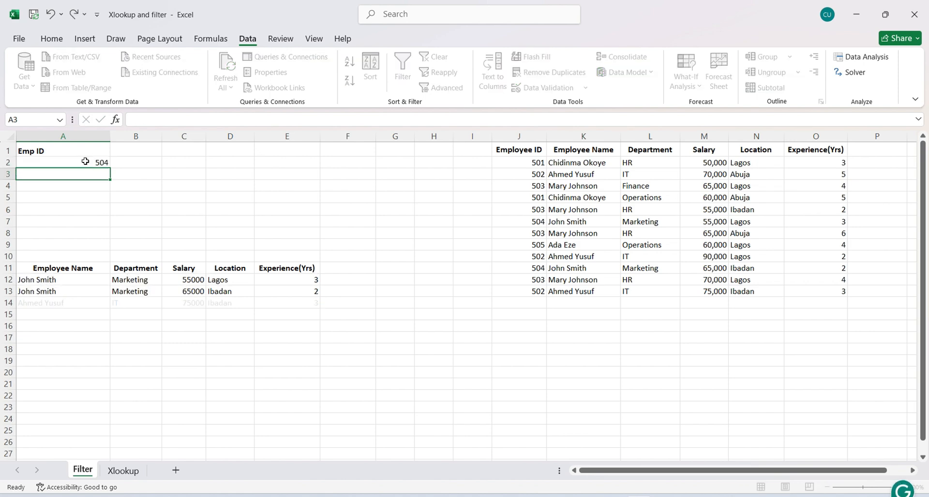
Clear the lookup employee ID from A2 and the FILTER results beneath the headers in row 11
click(85, 161)
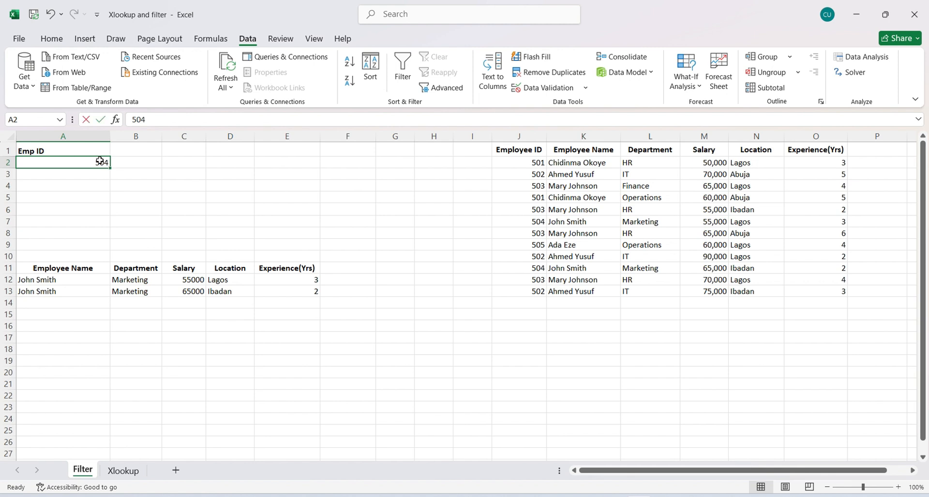
key(BackSpace)
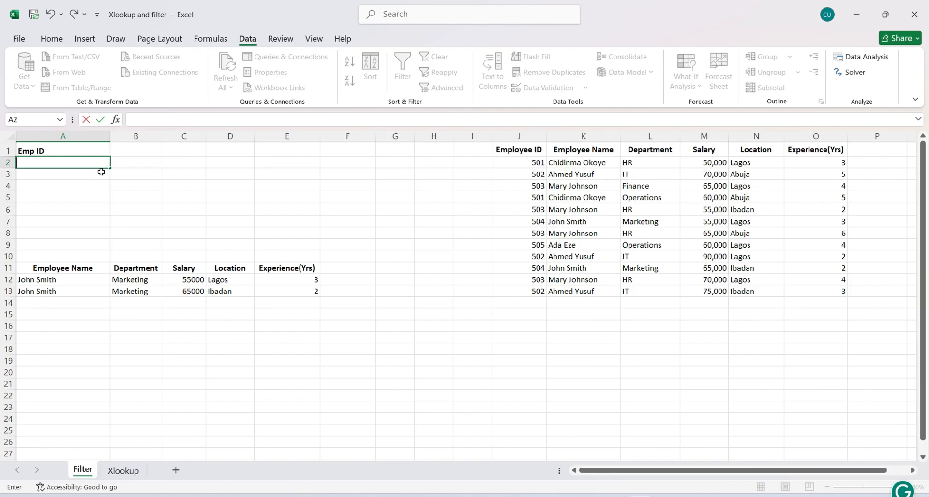
key(ctrl+Return)
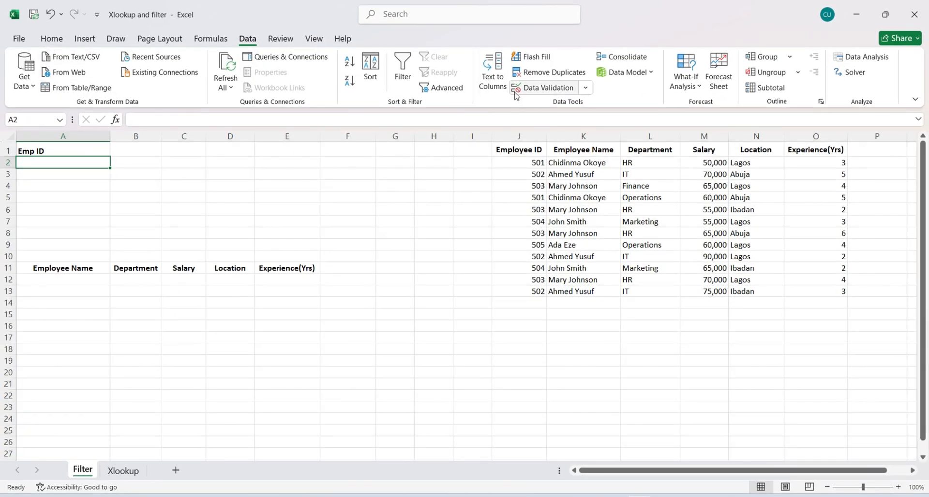
Add a List data validation to A2 with source $J$2:$J$13, and choose the employee ID listed in J2 from its dropdown
click(585, 88)
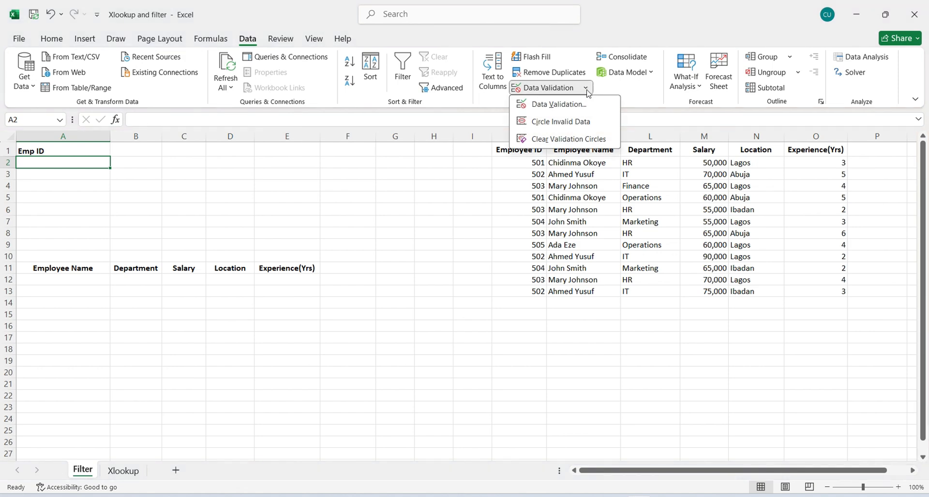
click(559, 105)
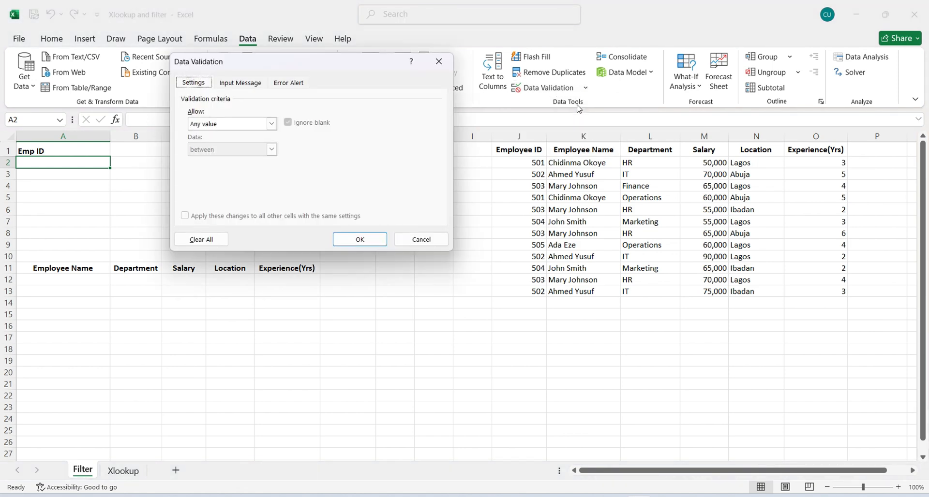
click(272, 125)
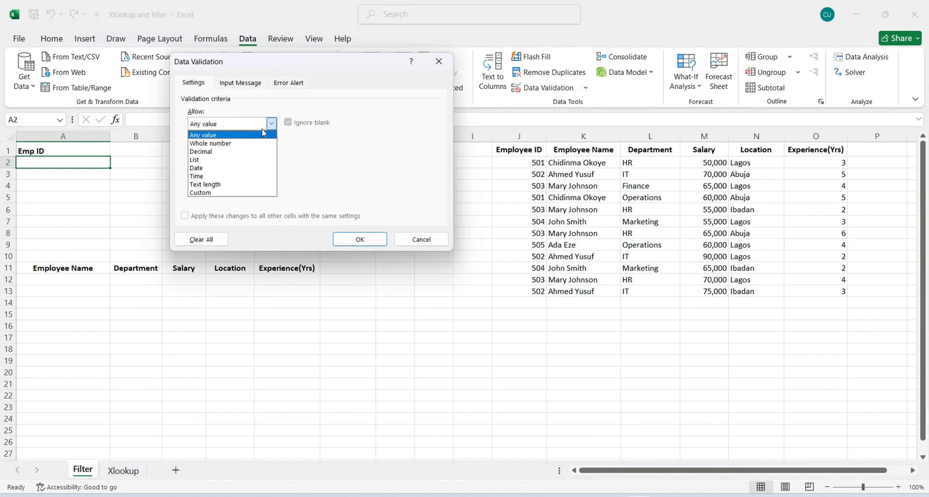
click(211, 160)
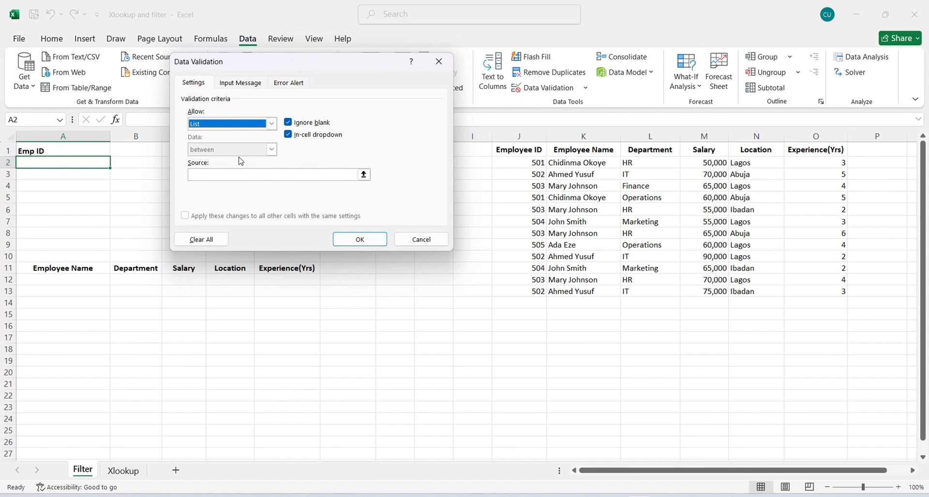
click(280, 173)
click(312, 177)
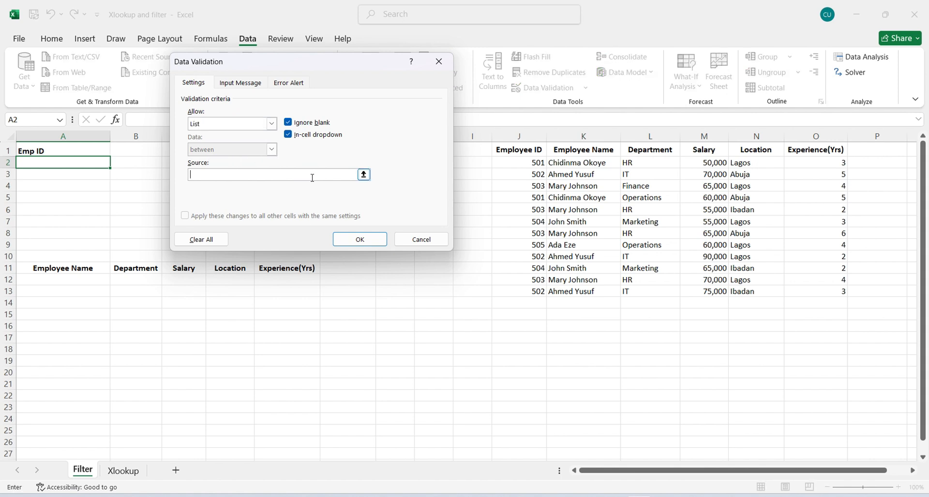
click(533, 164)
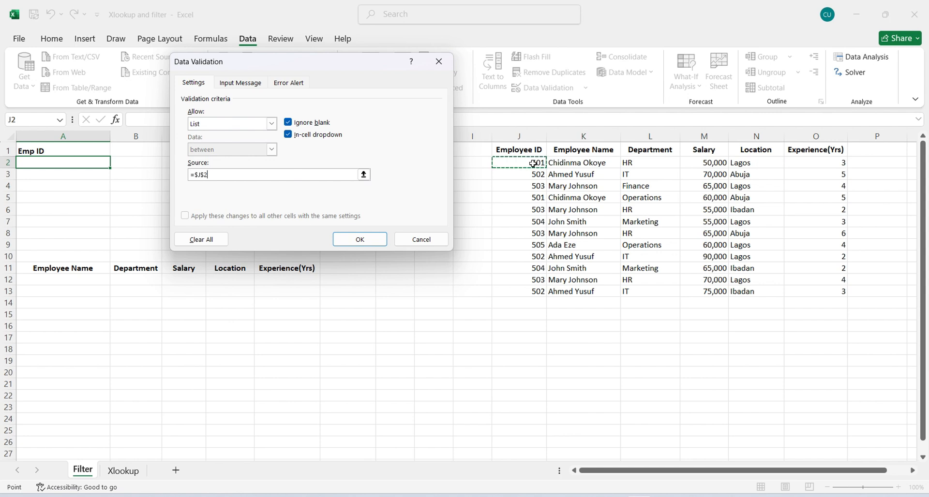
key(ctrl+shift+Down)
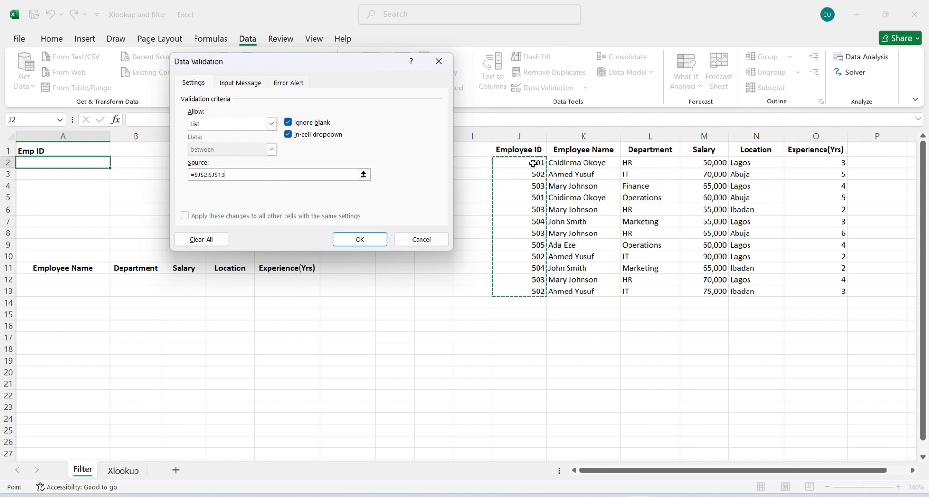
click(358, 239)
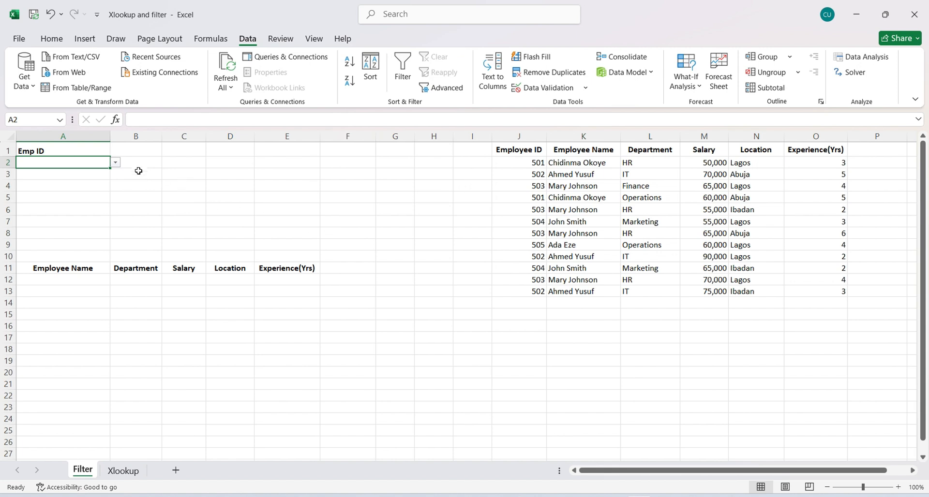
click(116, 163)
click(77, 194)
Start a FILTER formula in A12 with K2:O13 as the array to return
click(54, 280)
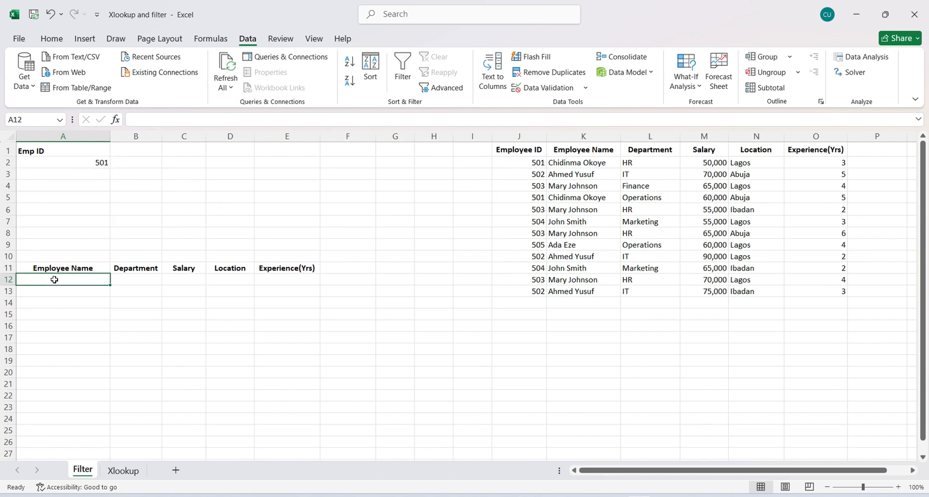
text(=)
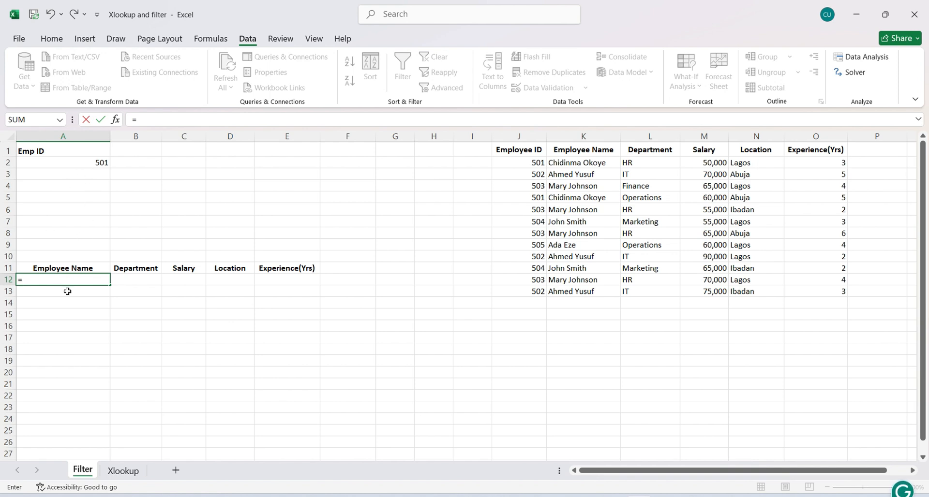
text(fi)
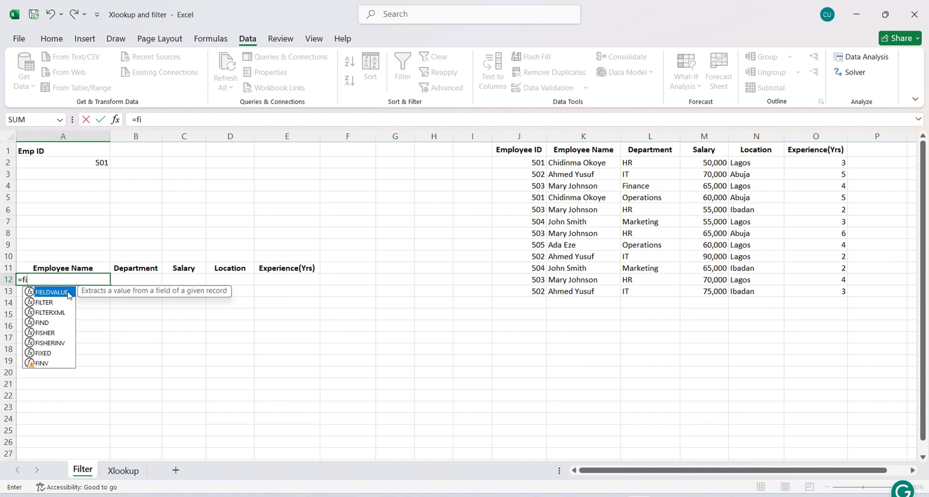
text(l)
double_click(68, 293)
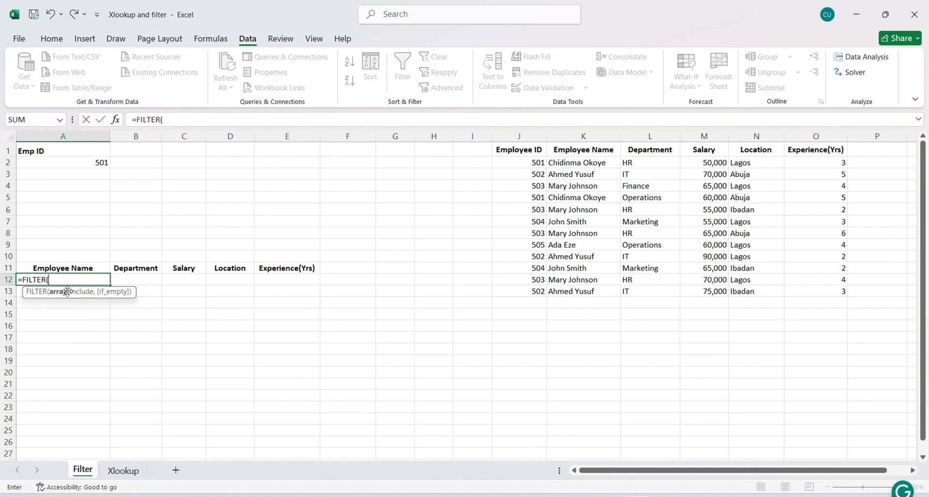
click(585, 163)
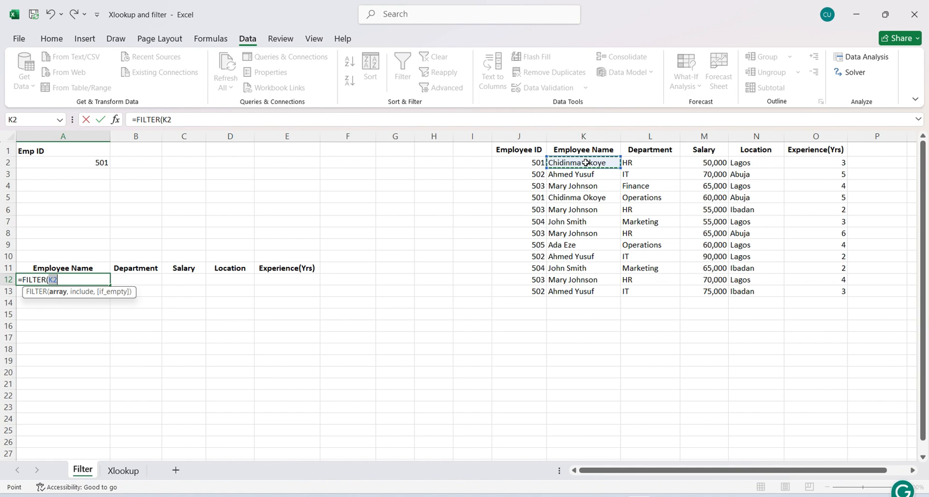
key(ctrl+shift+Right)
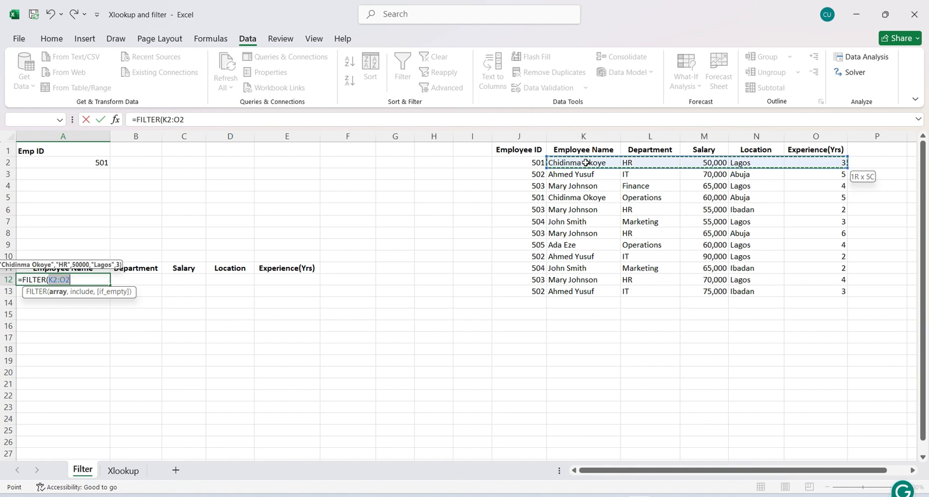
key(ctrl+shift+Down)
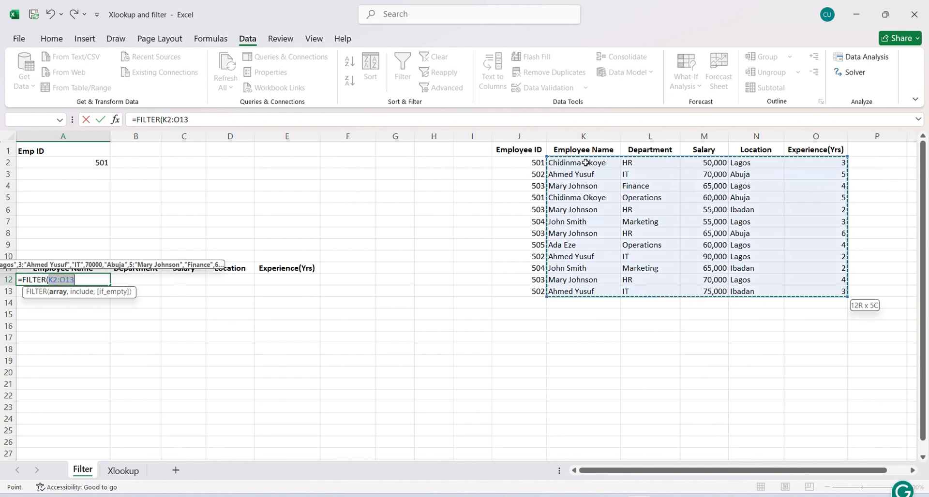
text(,)
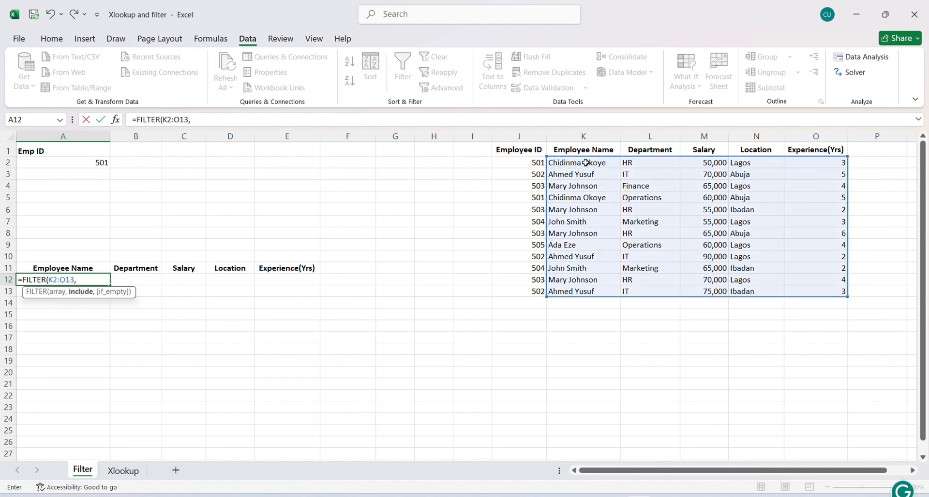
Complete the FILTER formula with the include condition J2:J13=A2 and enter it
click(531, 163)
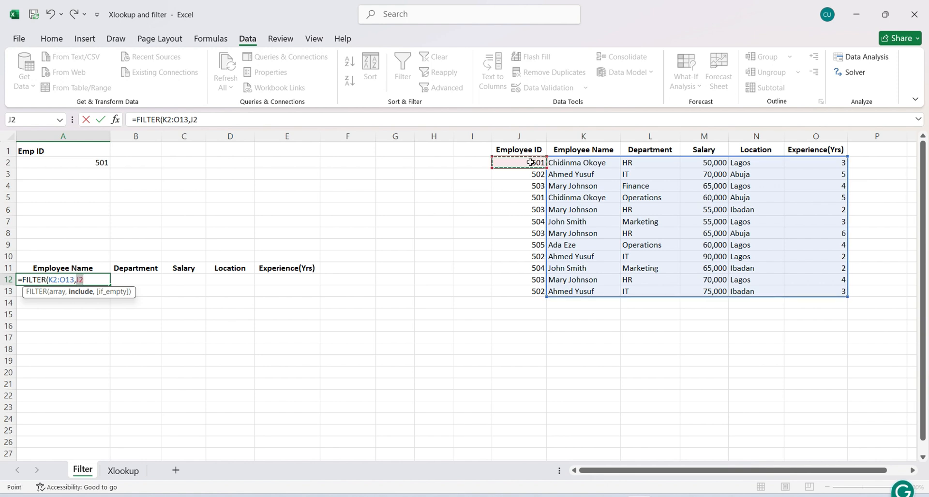
key(ctrl+shift+Down)
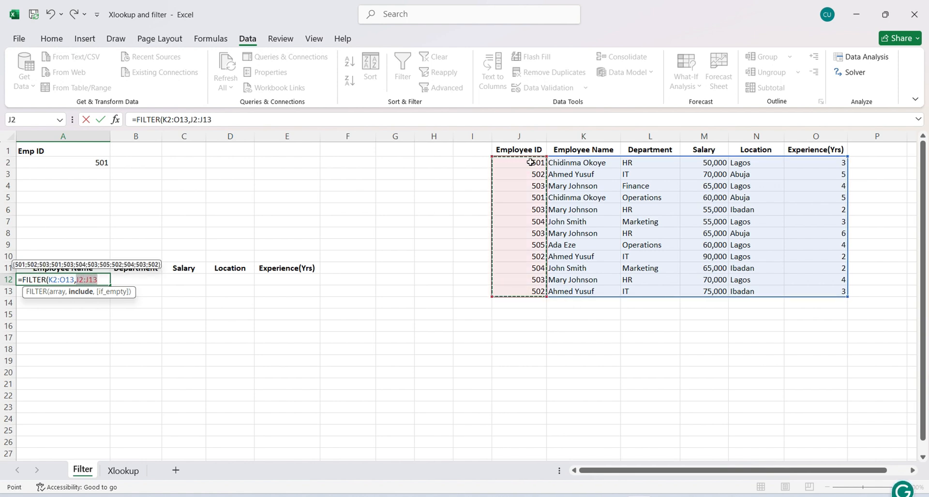
text(=)
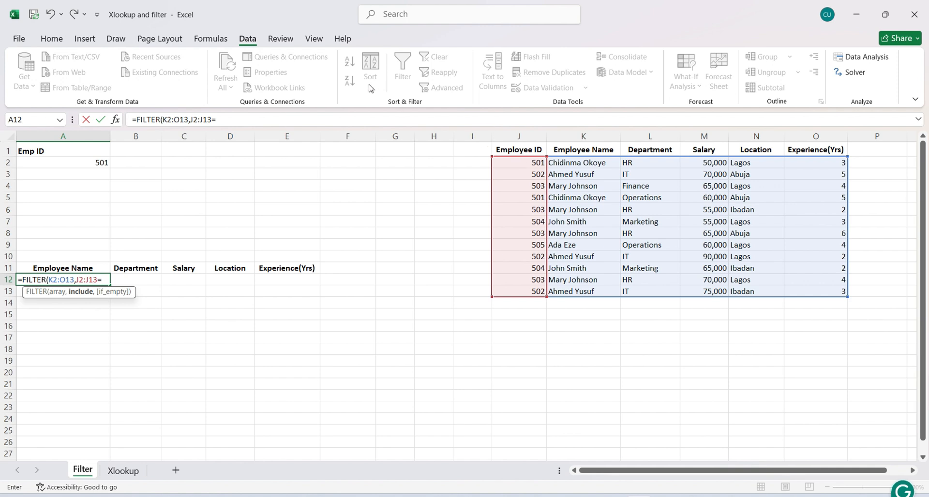
click(87, 161)
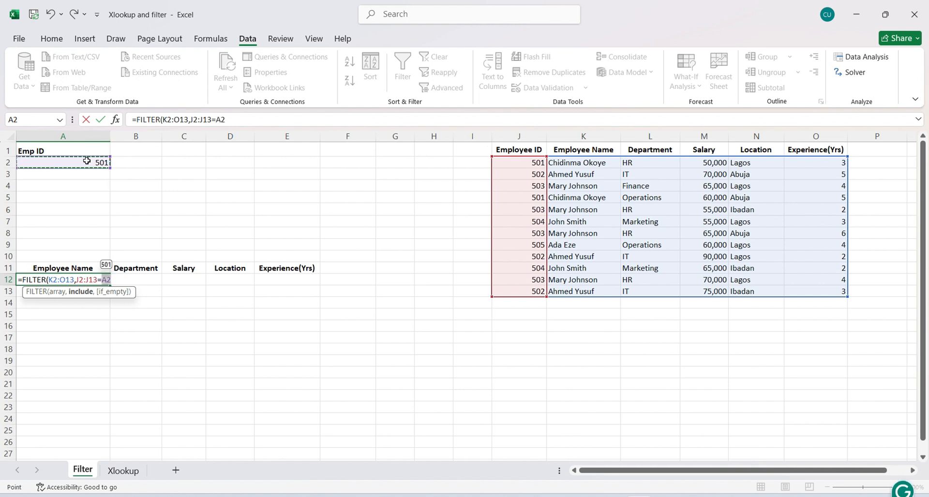
text())
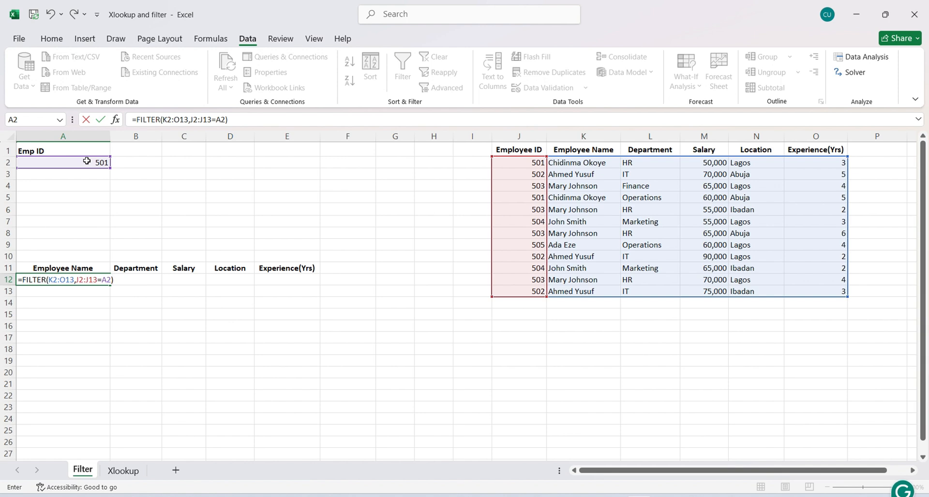
key(Return)
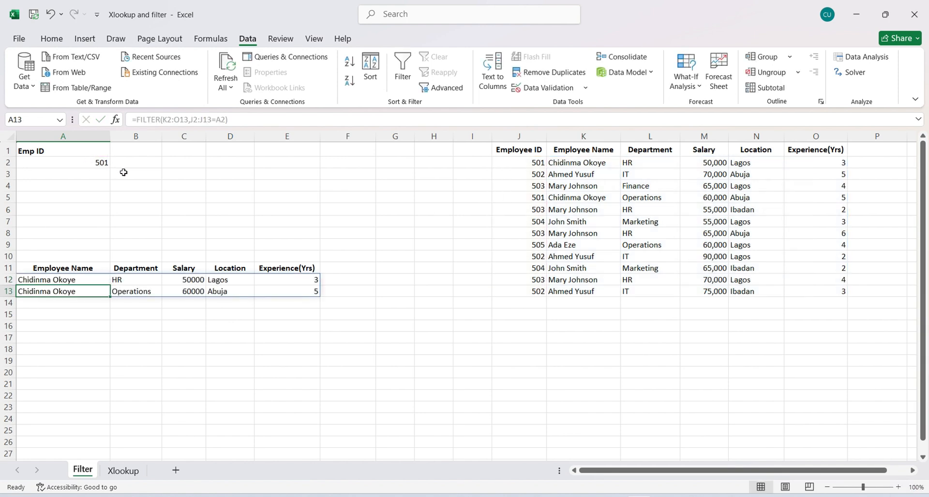
Test the FILTER formula by choosing, in turn, the employee IDs listed in J4, J9 and J11 from A2's dropdown
click(80, 166)
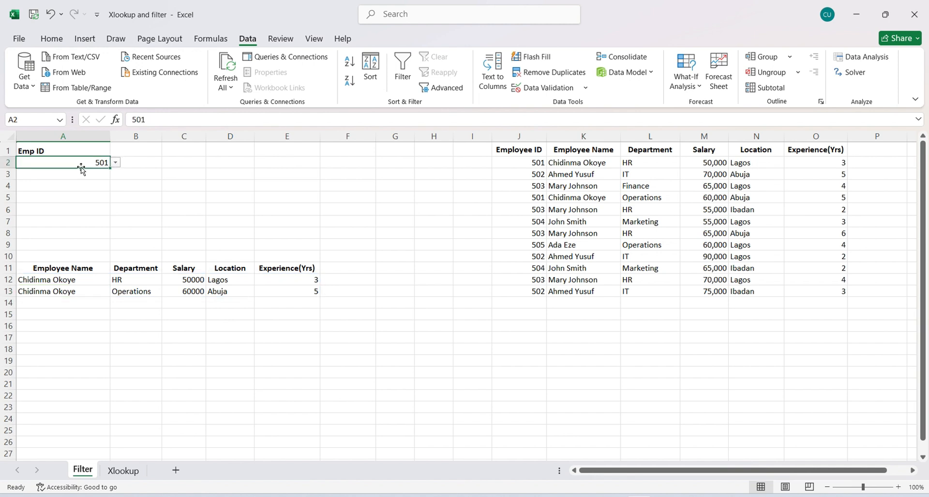
click(115, 162)
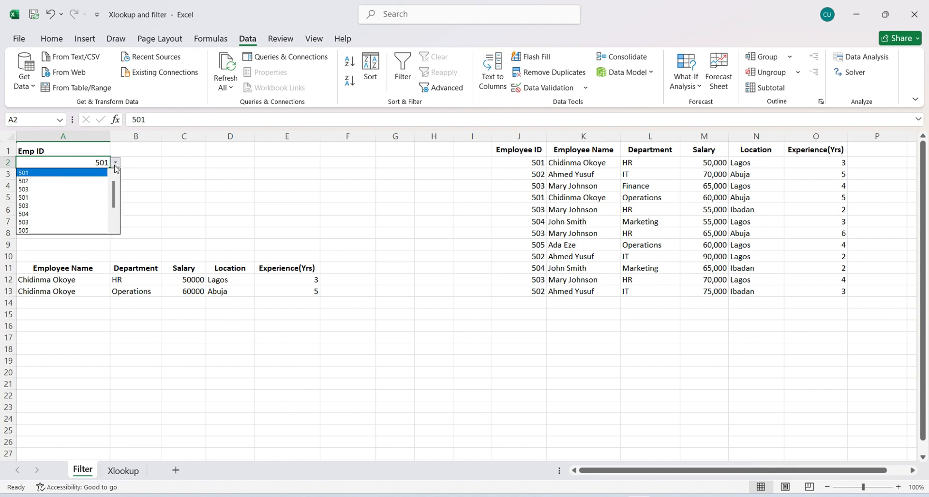
click(90, 192)
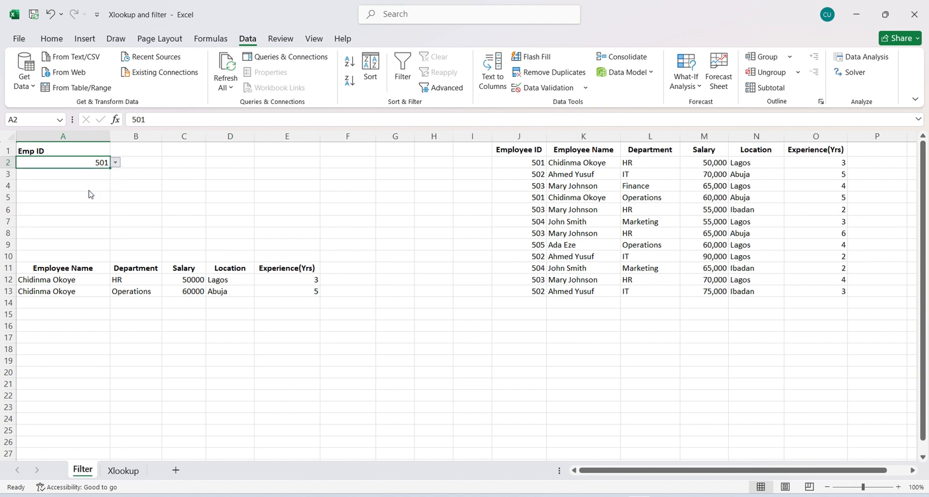
click(116, 163)
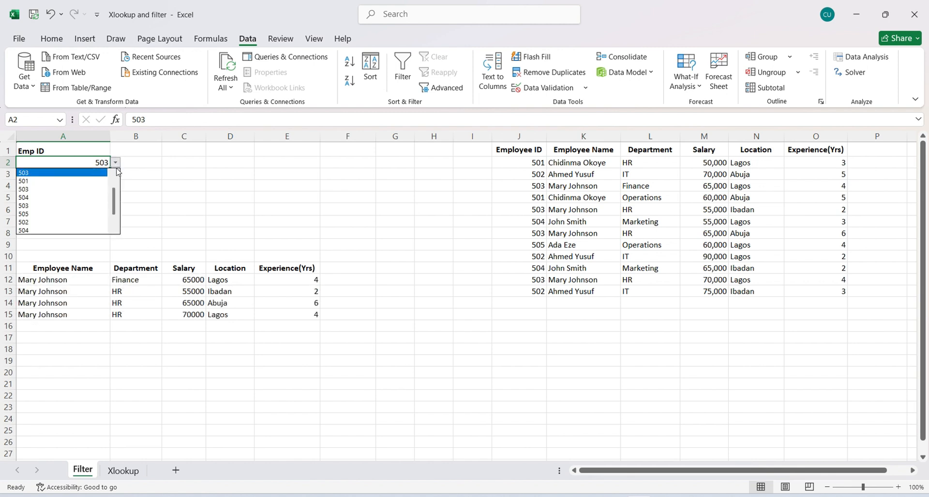
click(91, 216)
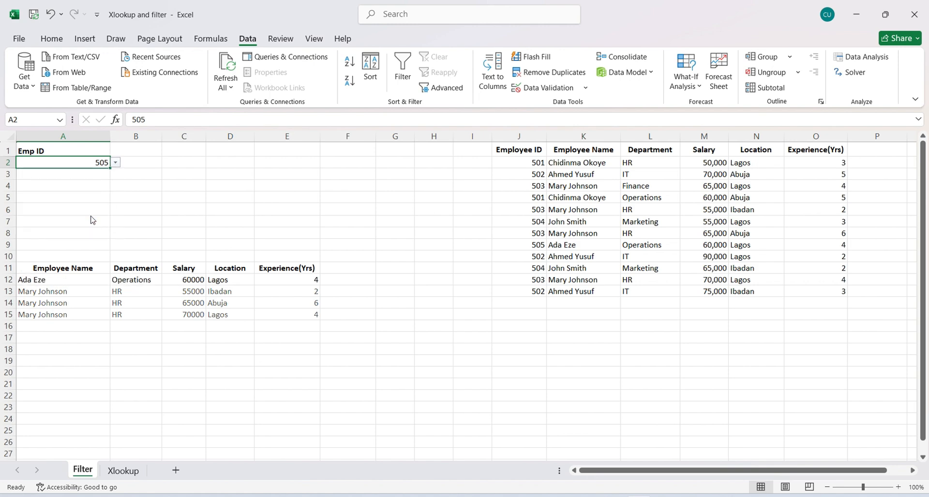
click(116, 163)
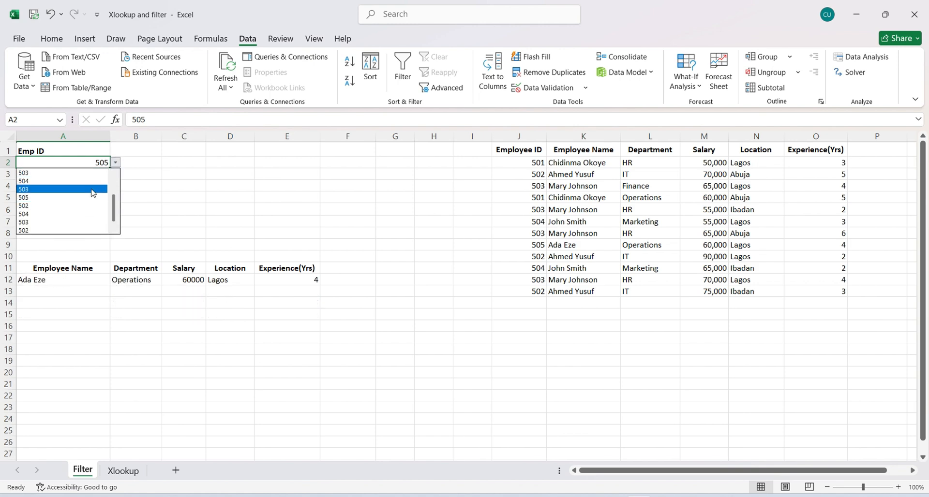
click(87, 214)
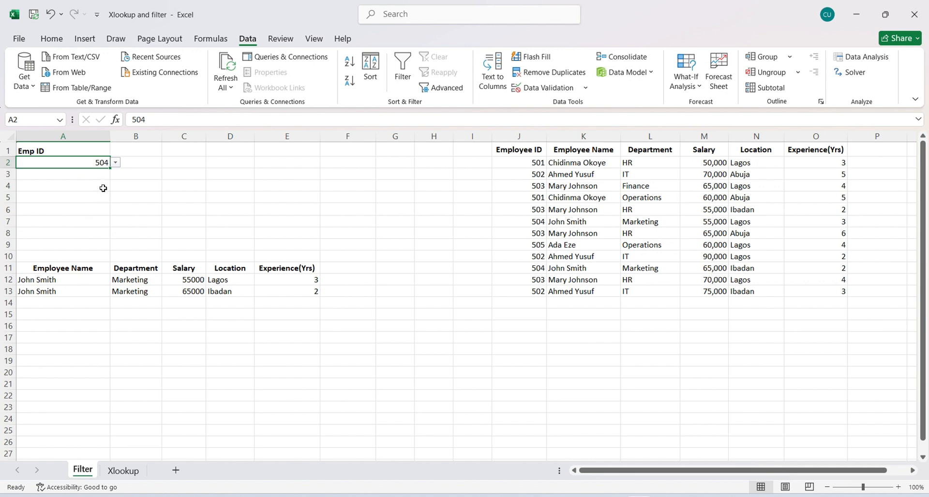
Set A2 to the employee ID listed in J2, using its dropdown list
click(115, 163)
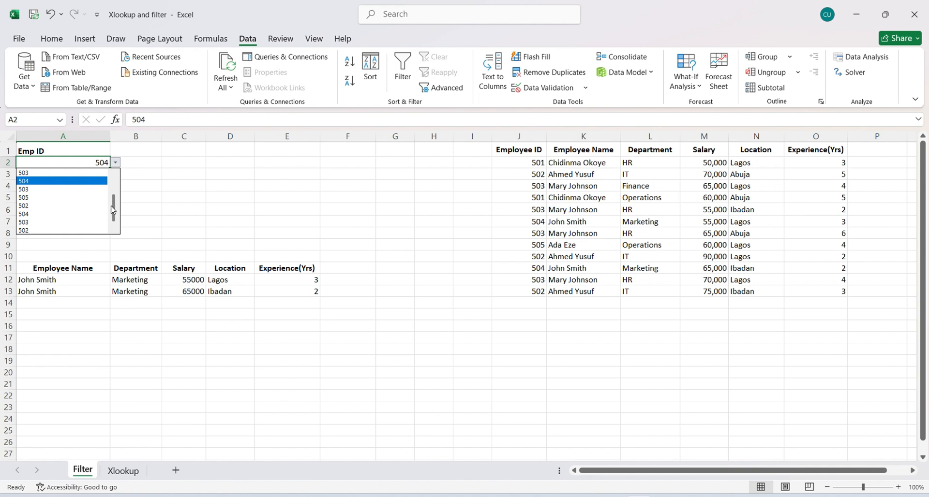
drag(112, 210, 113, 196)
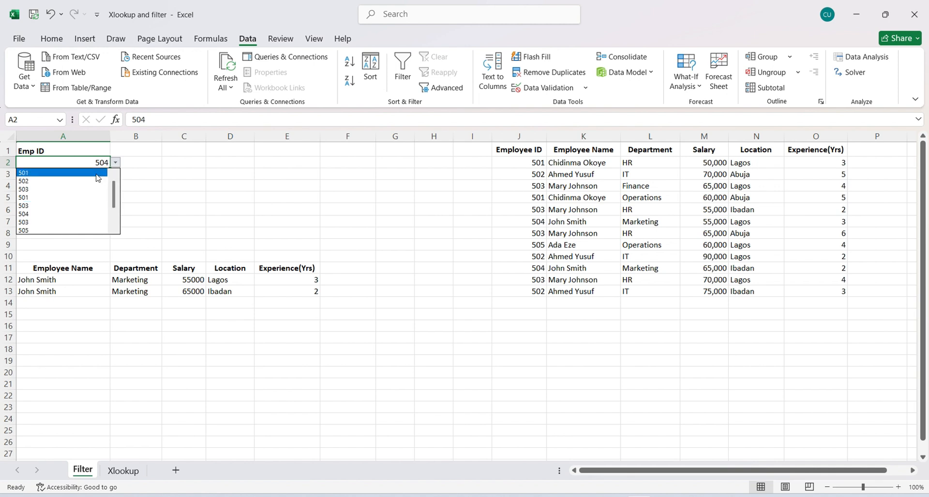
click(96, 173)
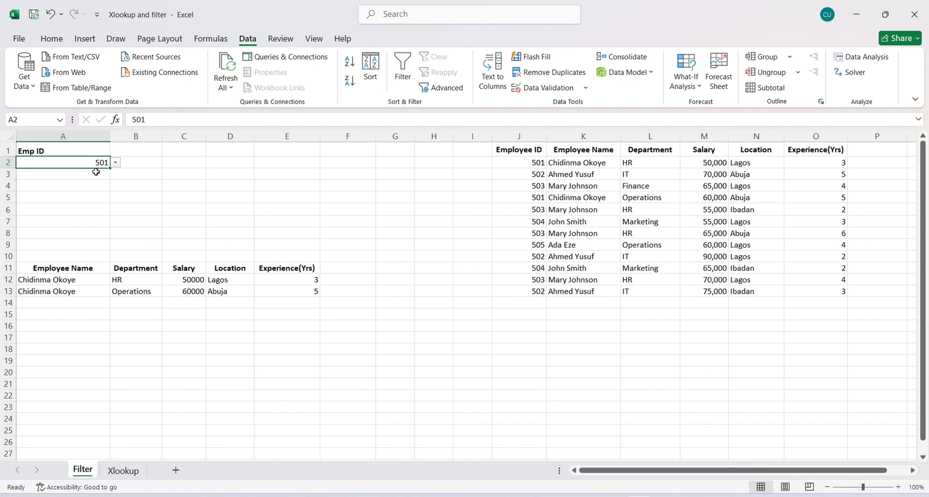
click(566, 473)
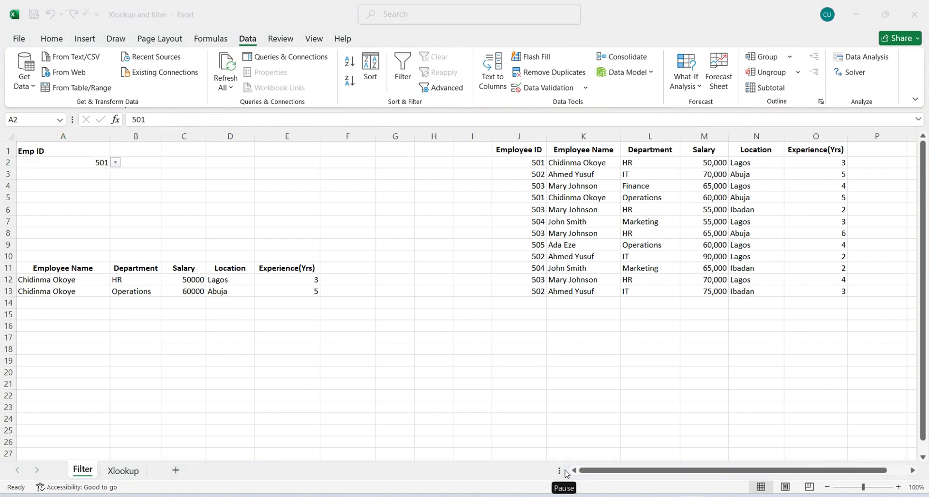